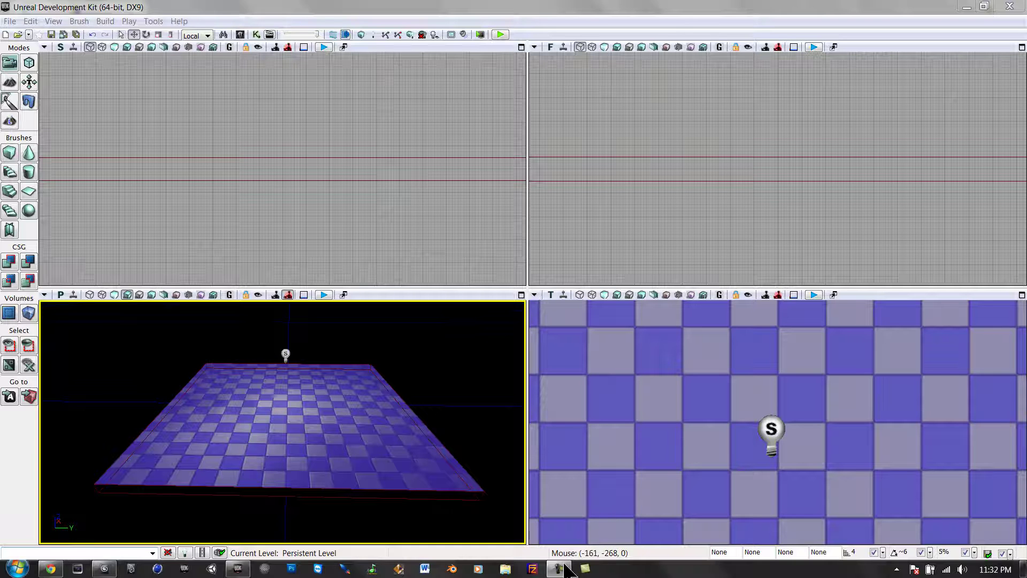
{"action": "left_click", "coordinate": [560, 569]}
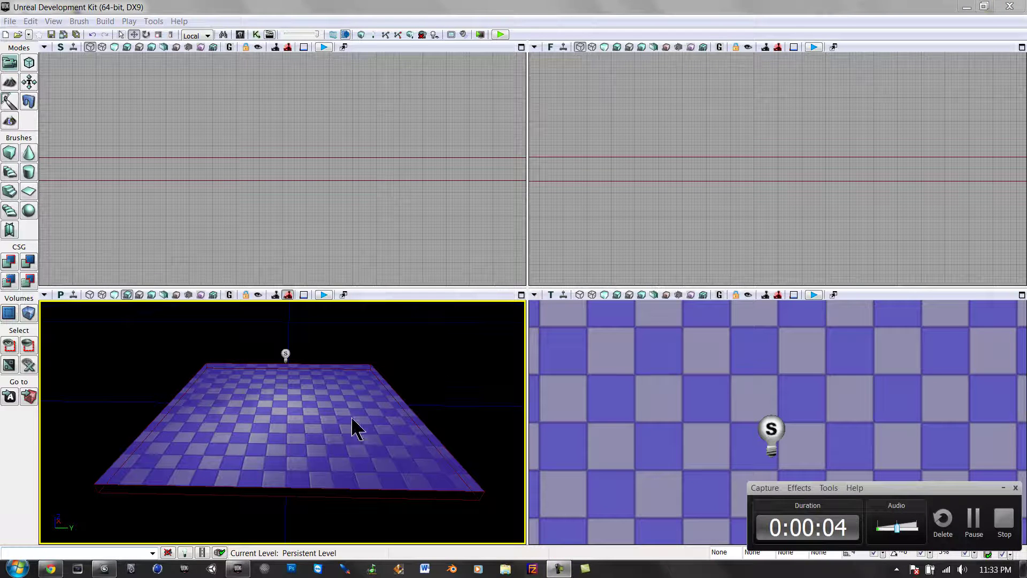
{"action": "right_click_drag", "start_coordinate": [352, 419], "coordinate": [351, 412]}
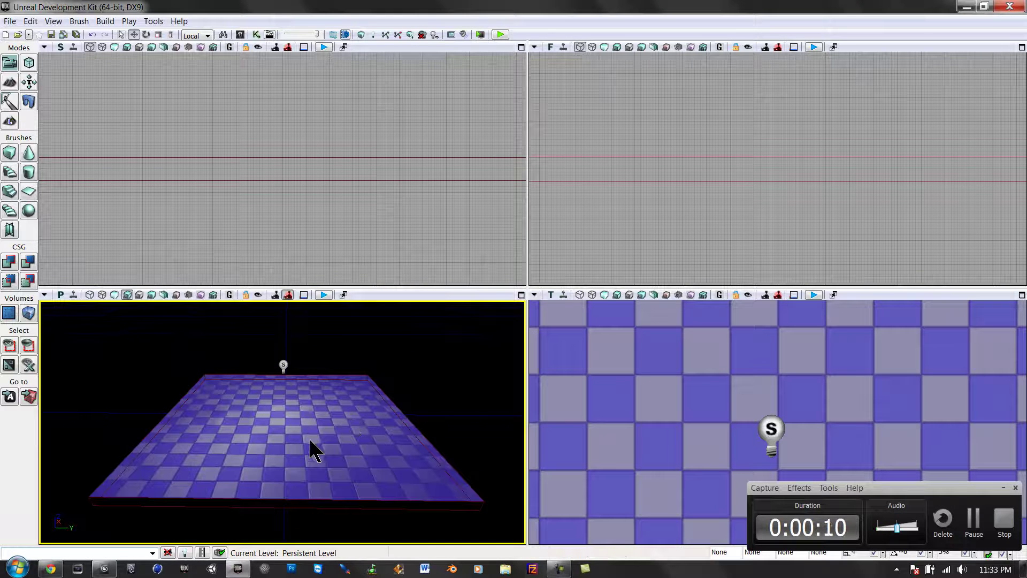
{"action": "left_click", "coordinate": [307, 365]}
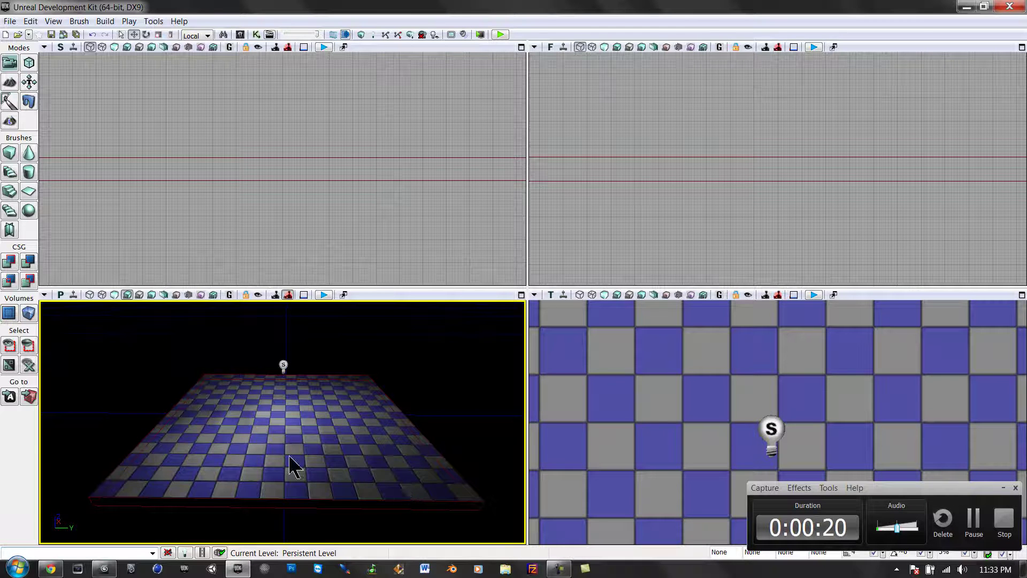
{"action": "left_click", "coordinate": [288, 428]}
{"action": "left_click", "coordinate": [257, 374]}
{"action": "left_click", "coordinate": [269, 363]}
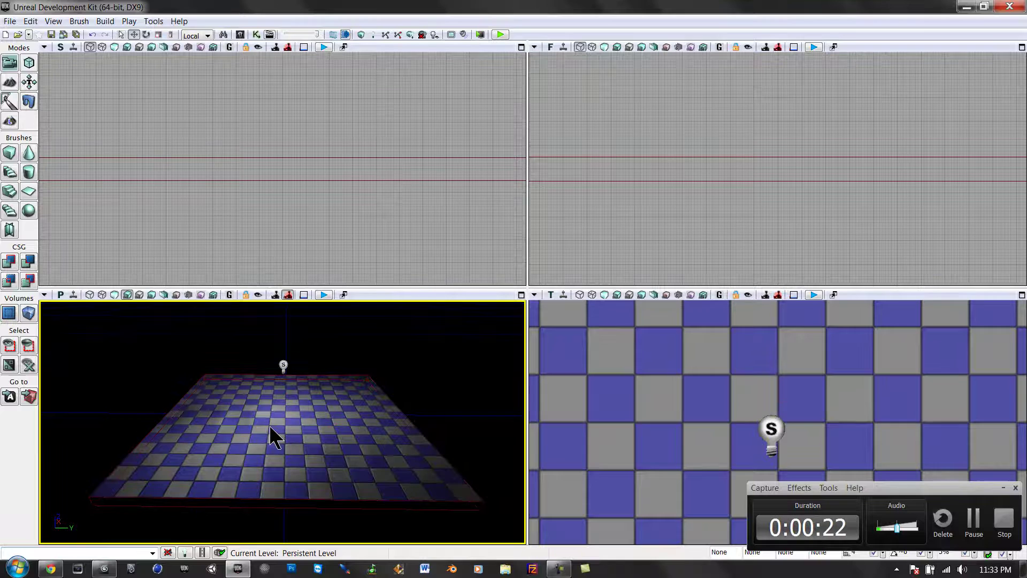
Add a PlayerStart actor on the floor's near-left corner in the perspective view
{"action": "right_click", "coordinate": [143, 483]}
{"action": "mouse_move", "coordinate": [194, 423]}
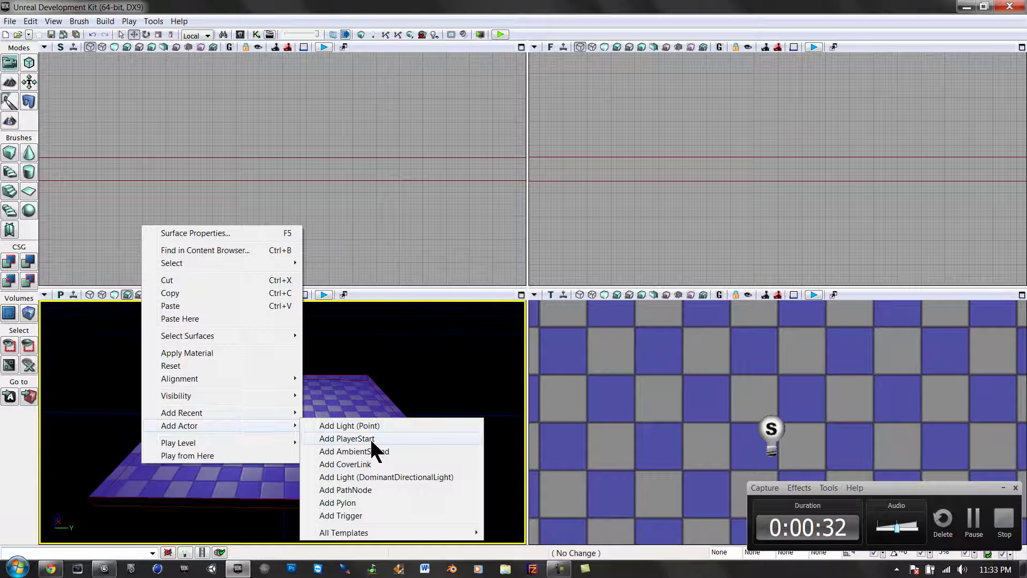
{"action": "left_click", "coordinate": [353, 439]}
Add a second PlayerStart at the floor's right edge and move it toward the near-right corner
{"action": "right_click", "coordinate": [423, 461]}
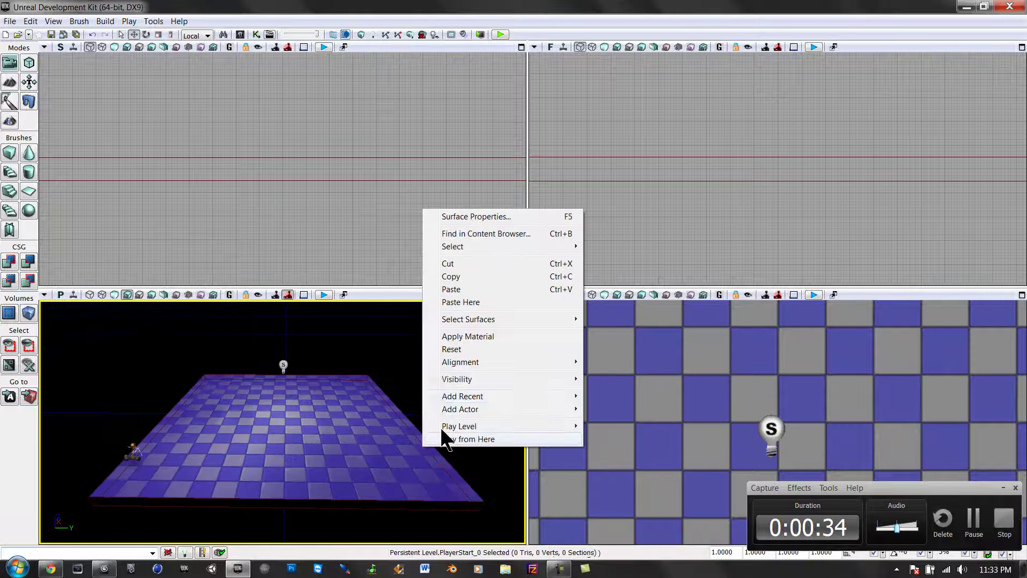
{"action": "mouse_move", "coordinate": [461, 409]}
{"action": "left_click", "coordinate": [637, 422]}
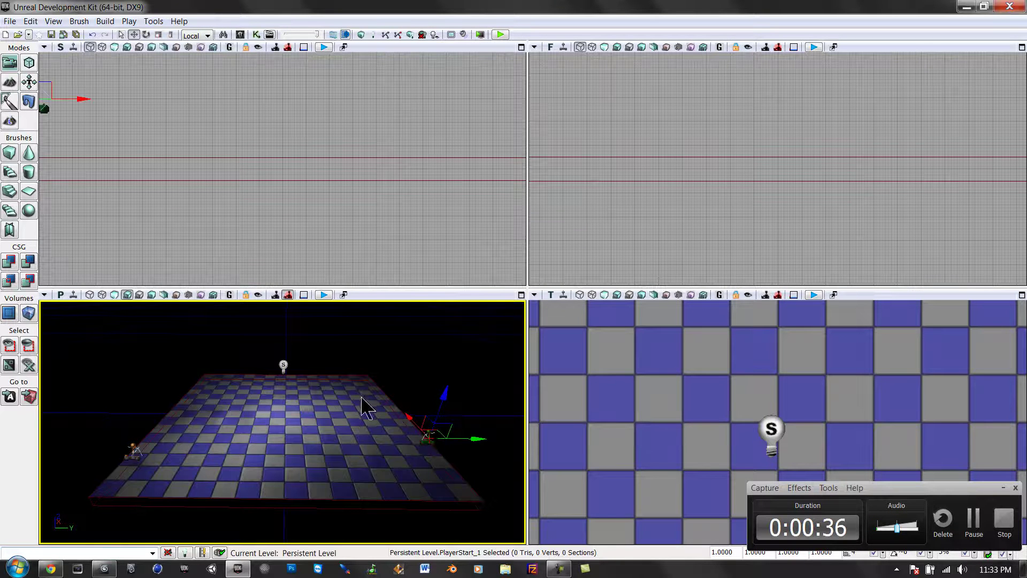
{"action": "left_click_drag", "start_coordinate": [478, 438], "coordinate": [493, 481]}
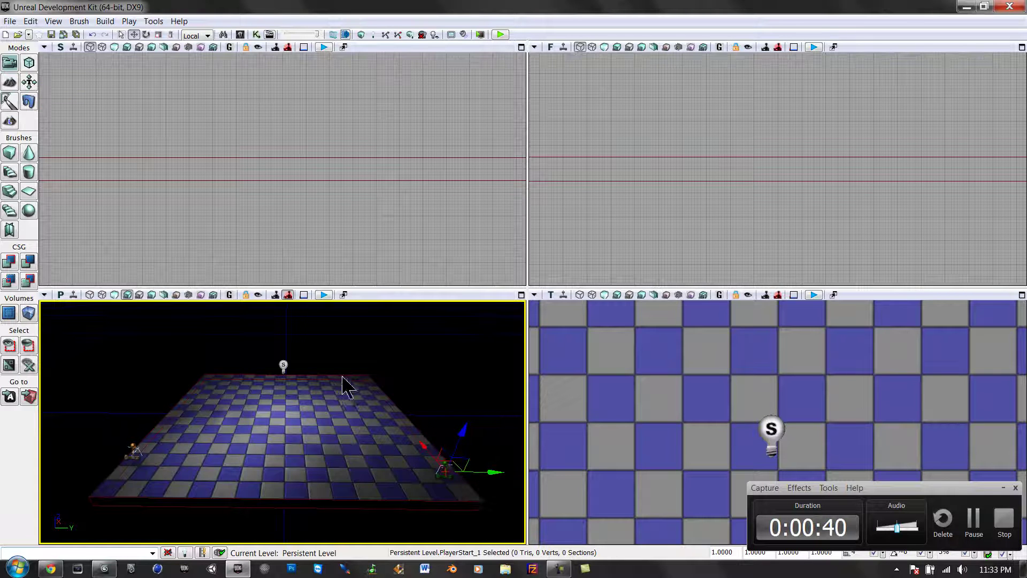
Add a third PlayerStart at the floor's far-right corner and shift it slightly toward the near side
{"action": "right_click", "coordinate": [357, 385]}
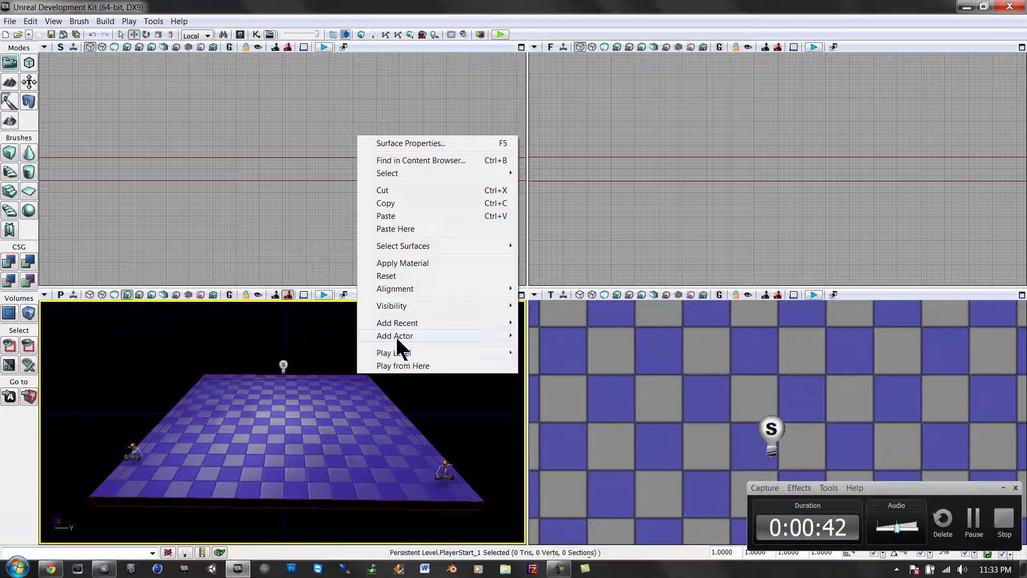
{"action": "mouse_move", "coordinate": [395, 336]}
{"action": "left_click", "coordinate": [559, 348]}
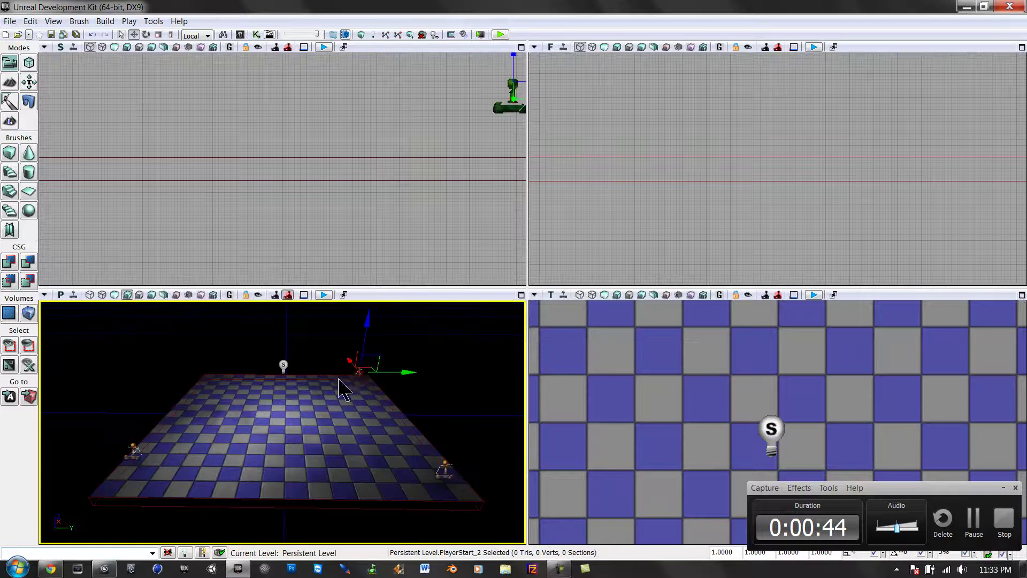
{"action": "left_click_drag", "start_coordinate": [354, 372], "coordinate": [224, 394]}
Add a fourth PlayerStart at the floor's far-left corner, align it with the far-right one and deselect it
{"action": "right_click", "coordinate": [220, 392]}
{"action": "mouse_move", "coordinate": [268, 339]}
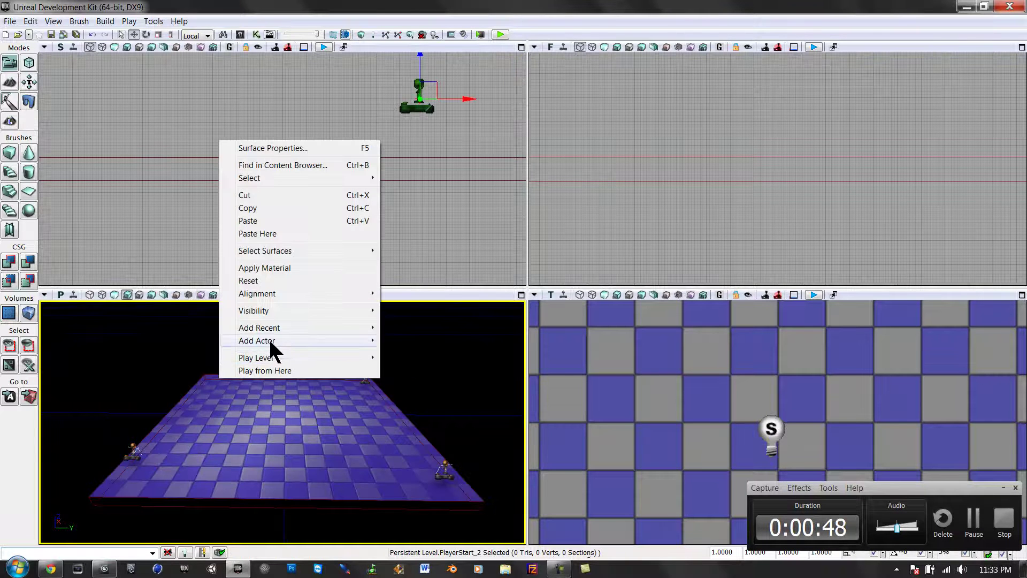
{"action": "left_click", "coordinate": [435, 353]}
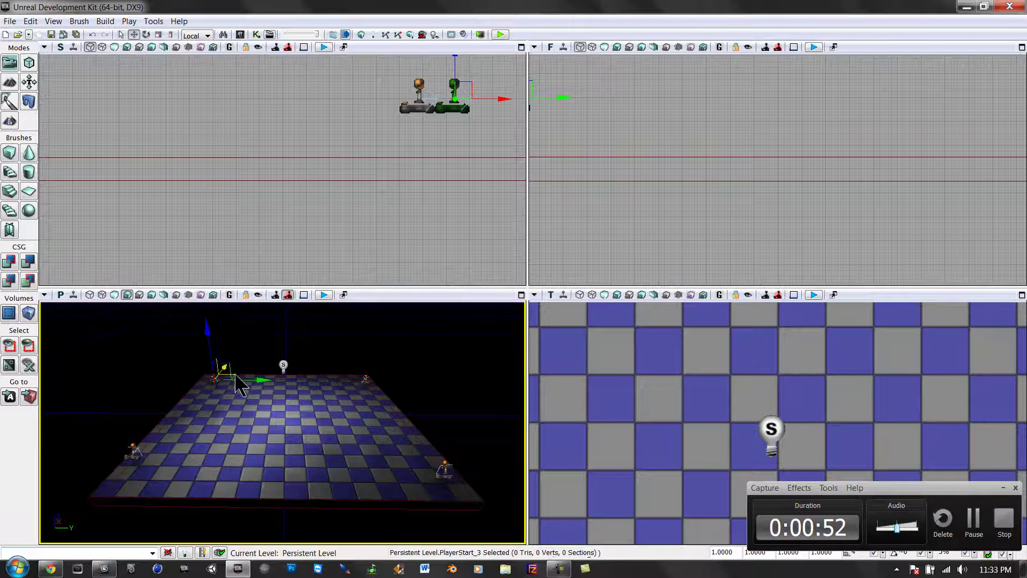
{"action": "key", "text": "Delete"}
{"action": "left_click", "coordinate": [289, 436]}
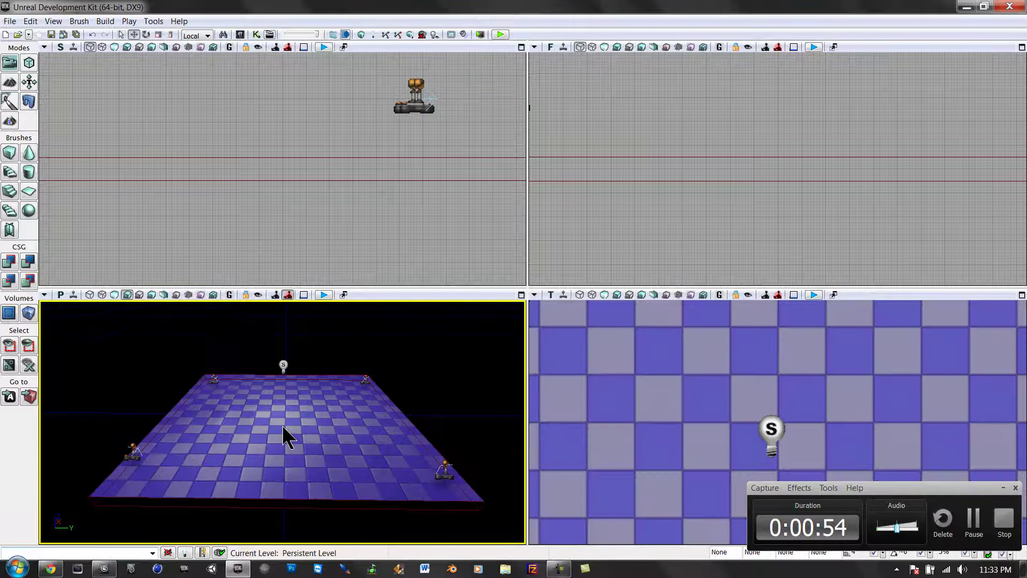
Play the level from the middle of the floor and try to spawn bots with the addbots console command
{"action": "right_click", "coordinate": [284, 428]}
{"action": "left_click", "coordinate": [297, 407]}
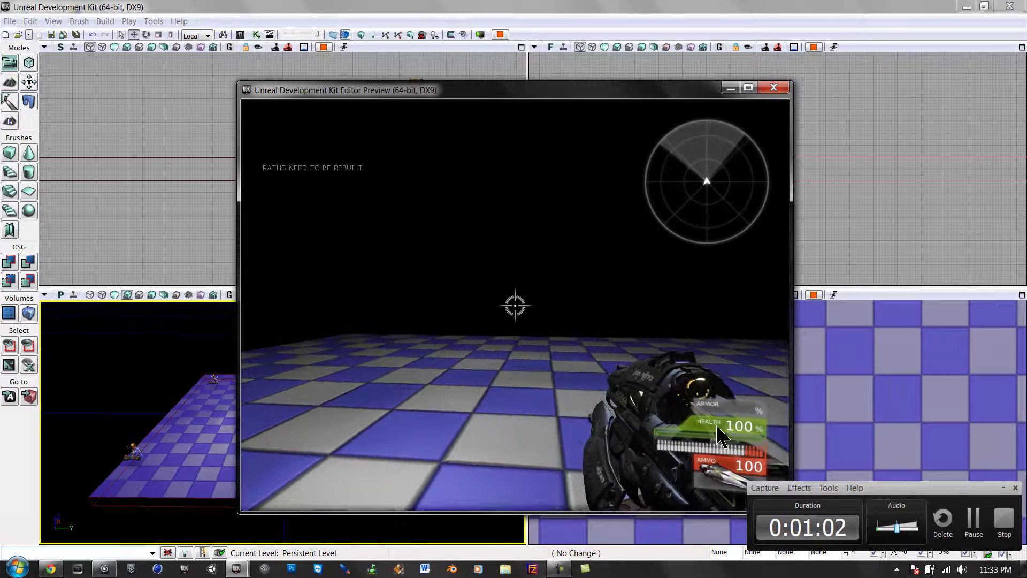
{"action": "key", "text": "Tab"}
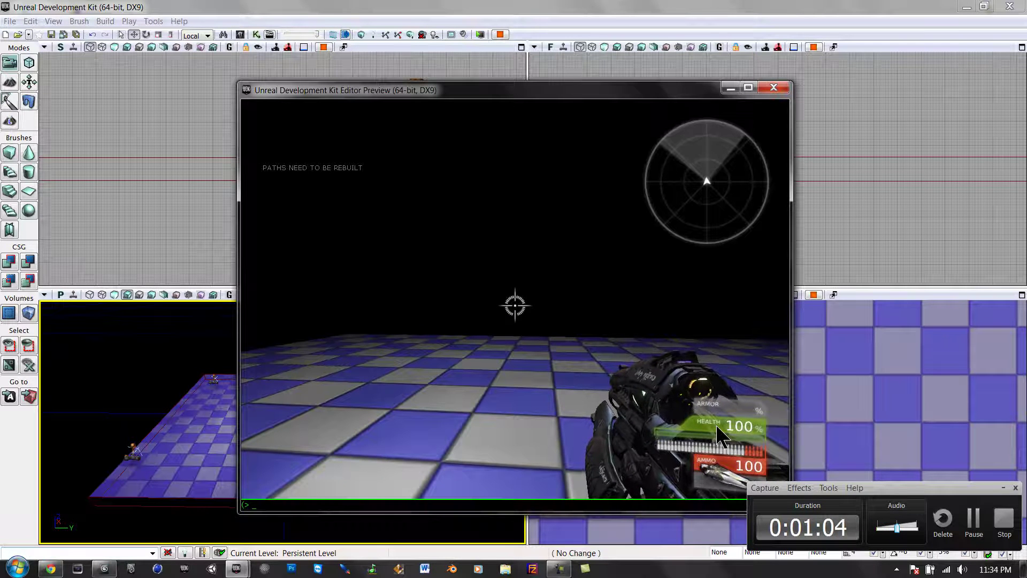
{"action": "type", "text": "add"}
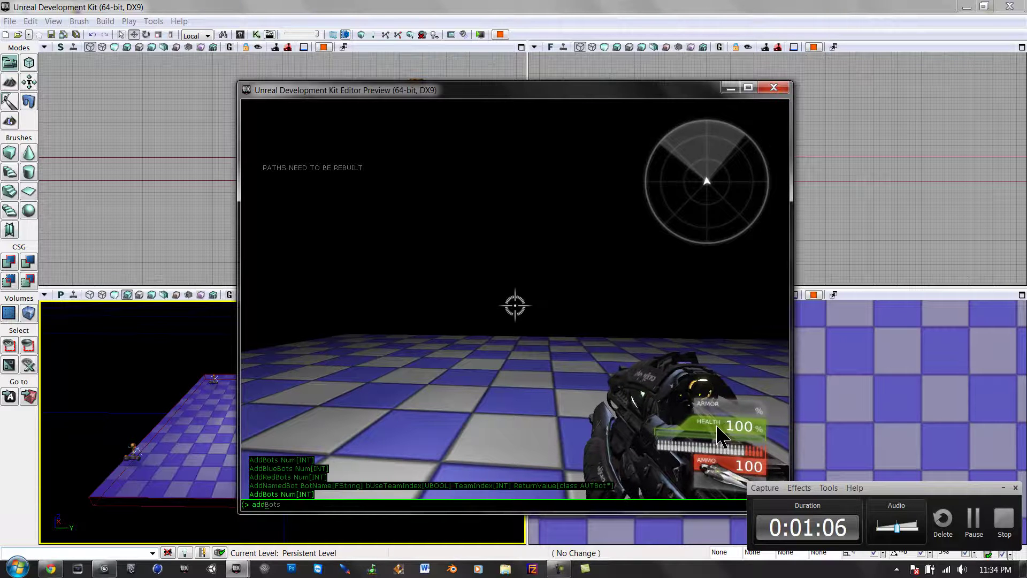
{"action": "type", "text": "bots"}
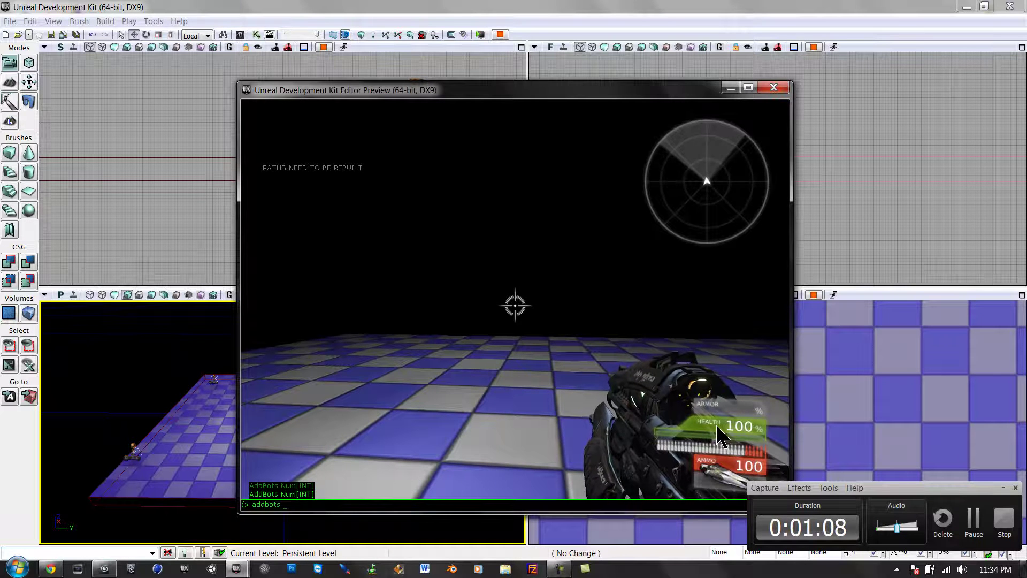
{"action": "key", "text": "Return"}
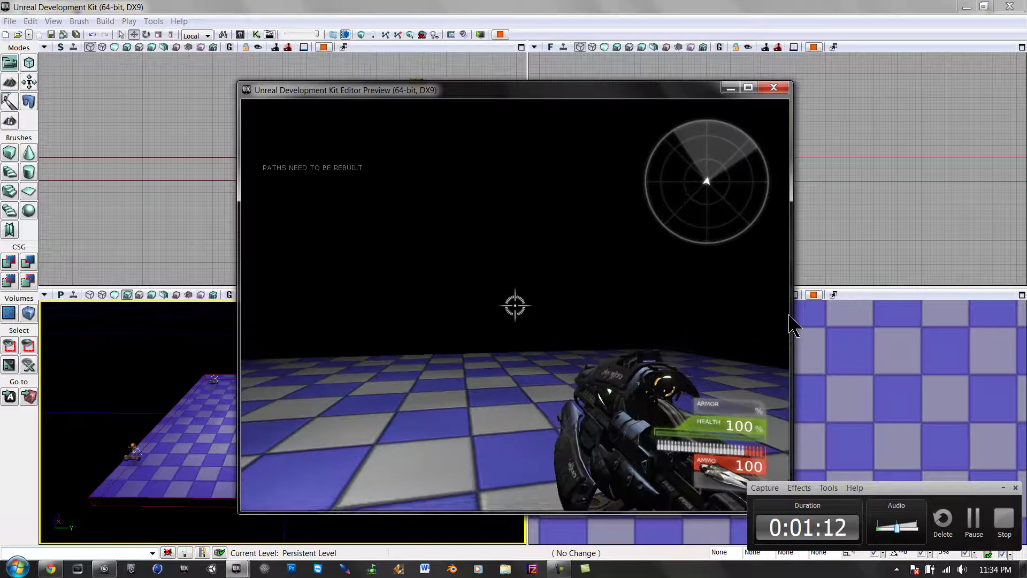
{"action": "key", "text": "Tab"}
{"action": "type", "text": "admin"}
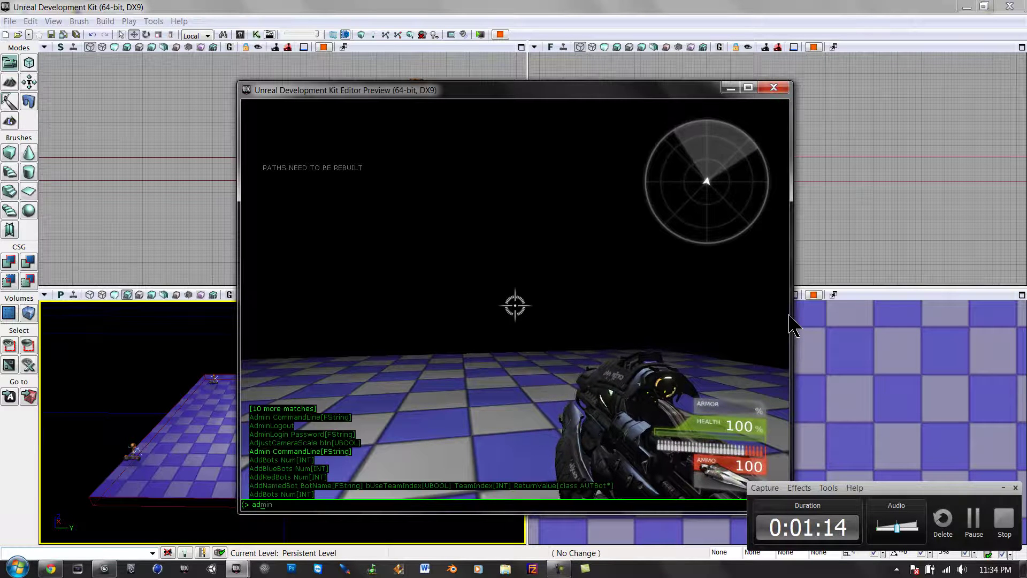
{"action": "type", "text": "d"}
{"action": "key", "text": "Escape"}
{"action": "key", "text": "Escape"}
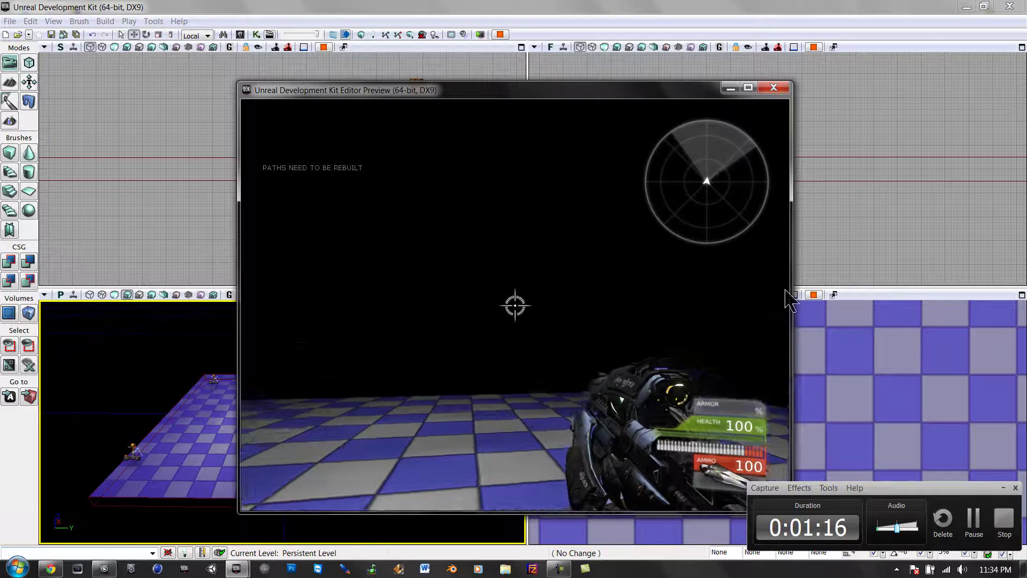
Exit the play preview, build the level's AI paths and dismiss the map check results
{"action": "key", "text": "Escape"}
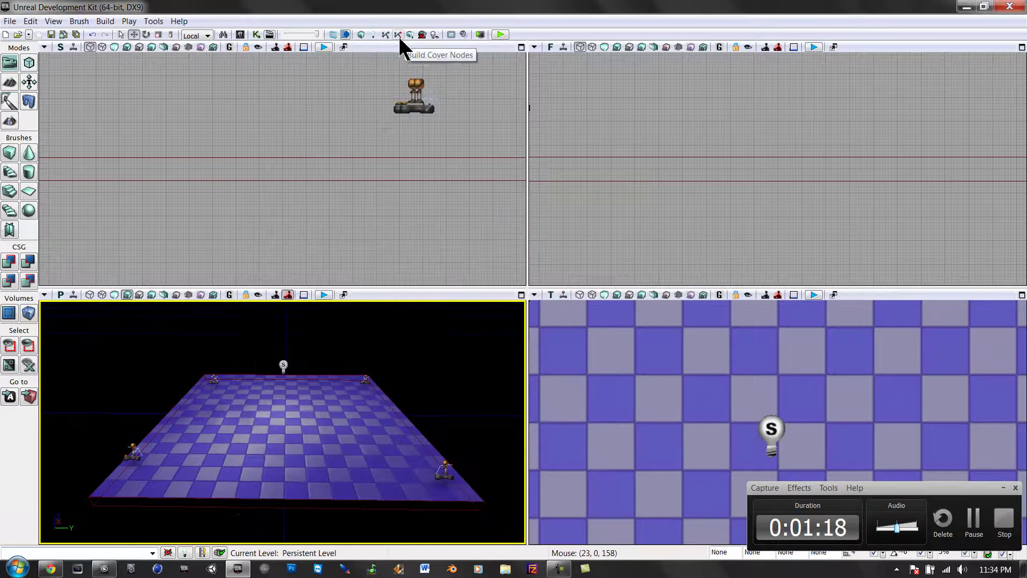
{"action": "left_click", "coordinate": [386, 34]}
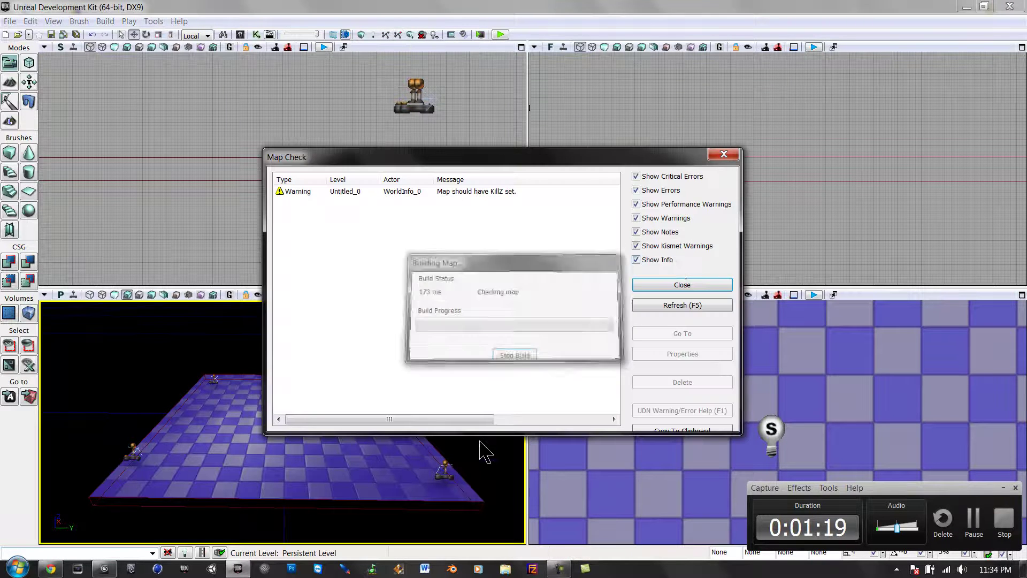
{"action": "left_click", "coordinate": [671, 286]}
Play the level from the floor again and spawn bots with the addbots console command
{"action": "right_click", "coordinate": [324, 420]}
{"action": "left_click", "coordinate": [354, 389]}
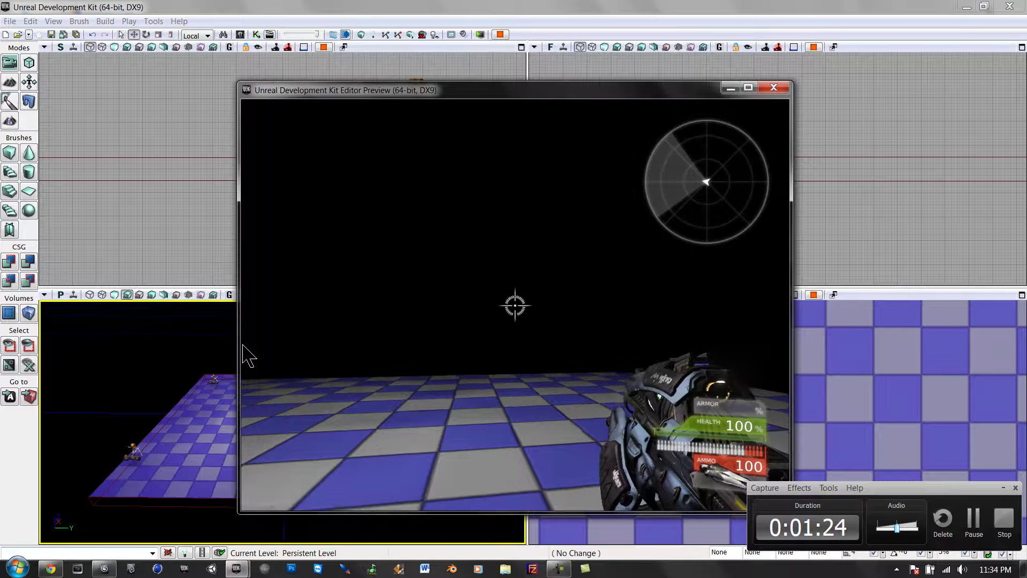
{"action": "key", "text": "Tab"}
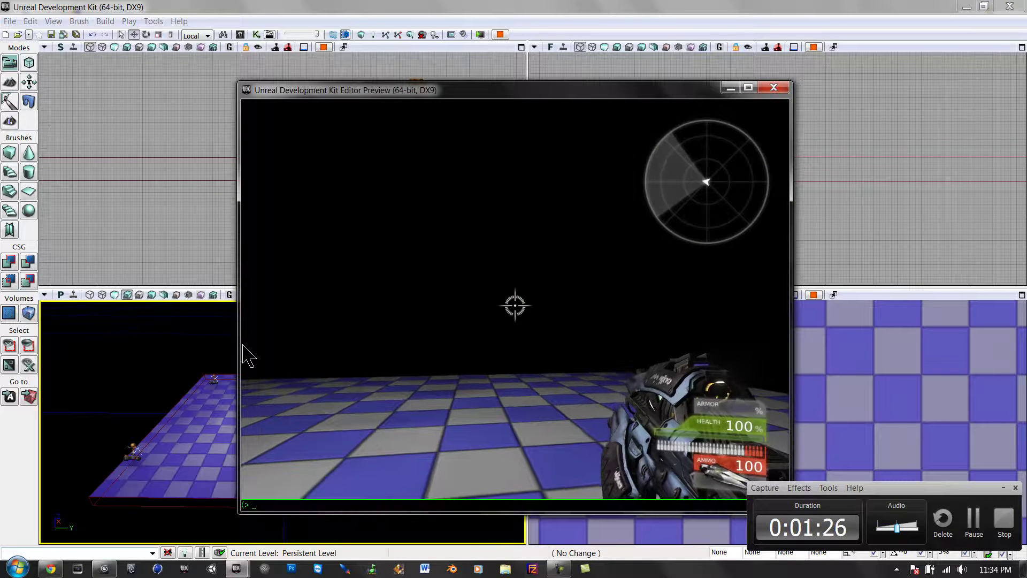
{"action": "type", "text": "addbots"}
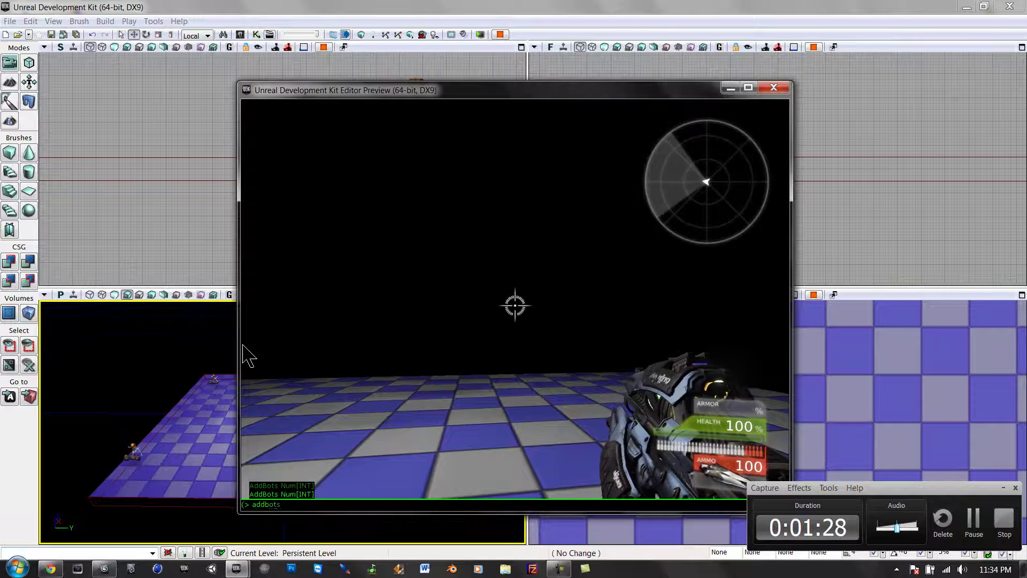
{"action": "key", "text": "Return"}
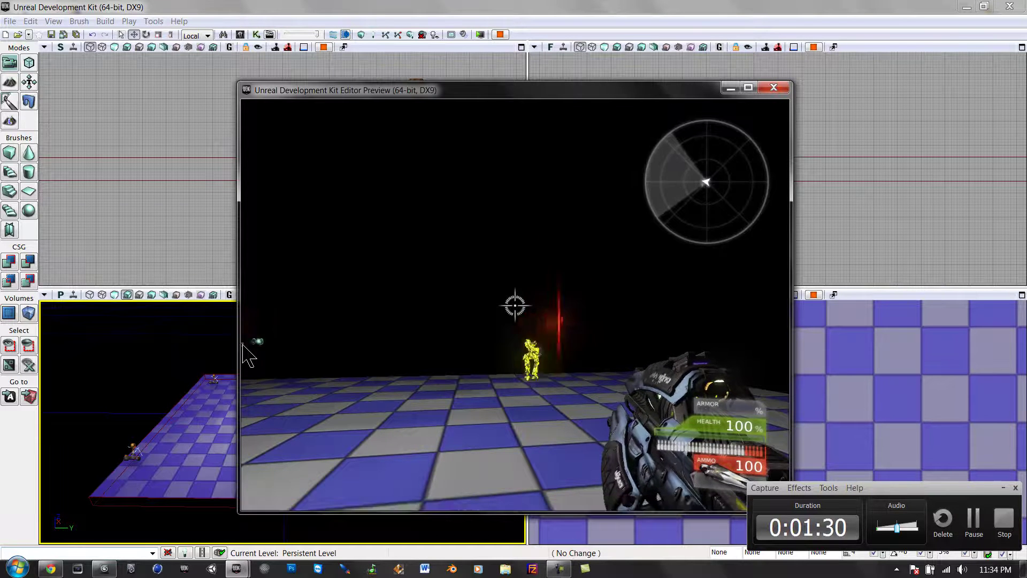
Test the spawned bots by moving around and shooting at them, and end the play preview
{"action": "mouse_move", "coordinate": [364, 378]}
{"action": "left_mouse_down"}
{"action": "mouse_move", "coordinate": [289, 381]}
{"action": "mouse_move", "coordinate": [314, 383]}
{"action": "mouse_move", "coordinate": [243, 433]}
{"action": "left_mouse_up"}
{"action": "right_click_drag", "start_coordinate": [243, 433], "coordinate": [436, 362]}
{"action": "mouse_move", "coordinate": [440, 372]}
{"action": "left_mouse_down"}
{"action": "mouse_move", "coordinate": [282, 379]}
{"action": "mouse_move", "coordinate": [251, 360]}
{"action": "mouse_move", "coordinate": [250, 333]}
{"action": "mouse_move", "coordinate": [245, 369]}
{"action": "mouse_move", "coordinate": [248, 306]}
{"action": "mouse_move", "coordinate": [248, 337]}
{"action": "mouse_move", "coordinate": [284, 356]}
{"action": "mouse_move", "coordinate": [791, 349]}
{"action": "left_mouse_up"}
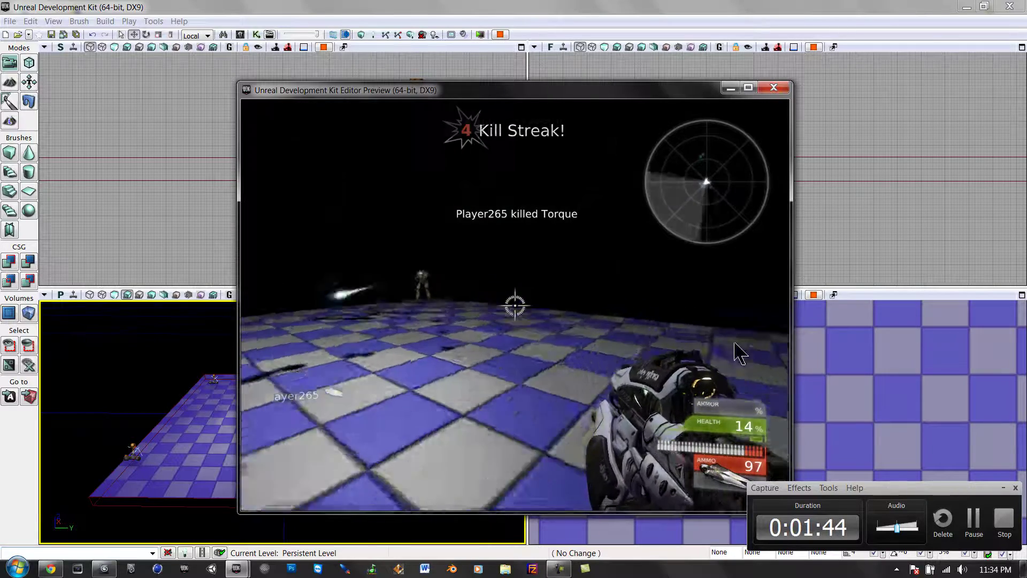
{"action": "mouse_move", "coordinate": [686, 341]}
{"action": "left_mouse_down"}
{"action": "mouse_move", "coordinate": [599, 337]}
{"action": "mouse_move", "coordinate": [579, 351]}
{"action": "mouse_move", "coordinate": [430, 380]}
{"action": "left_mouse_up"}
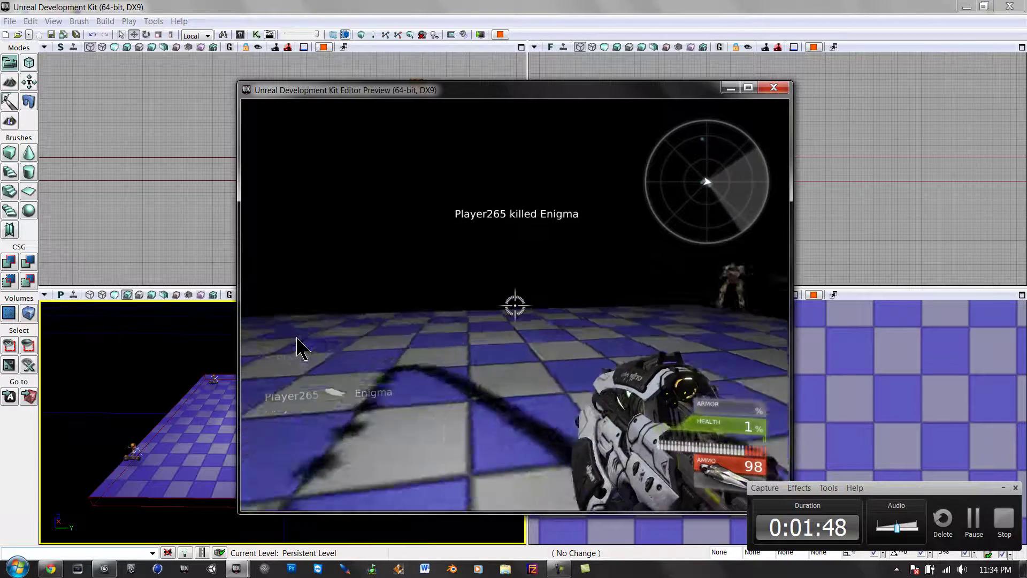
{"action": "left_click", "coordinate": [370, 343]}
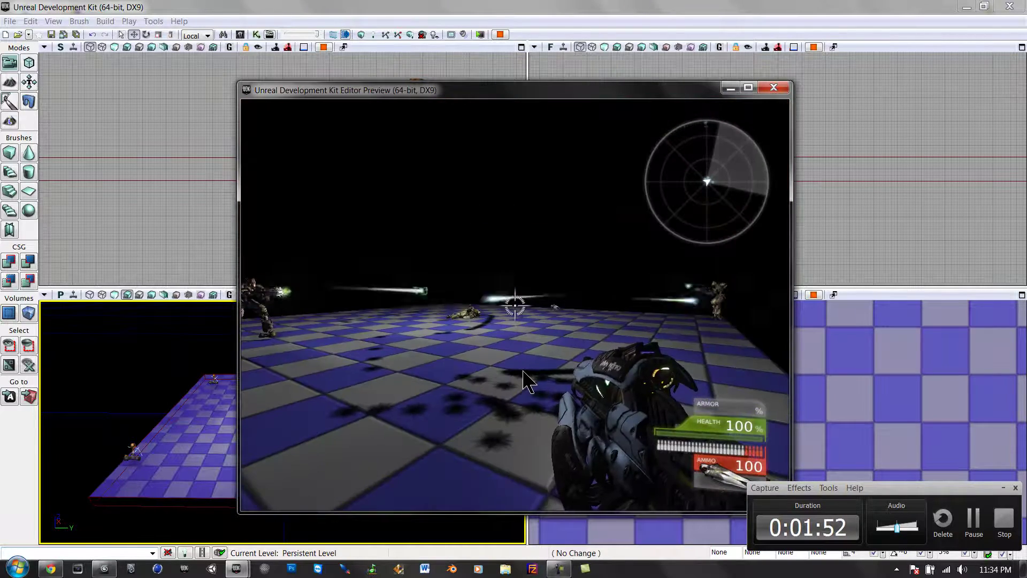
{"action": "left_click", "coordinate": [482, 380]}
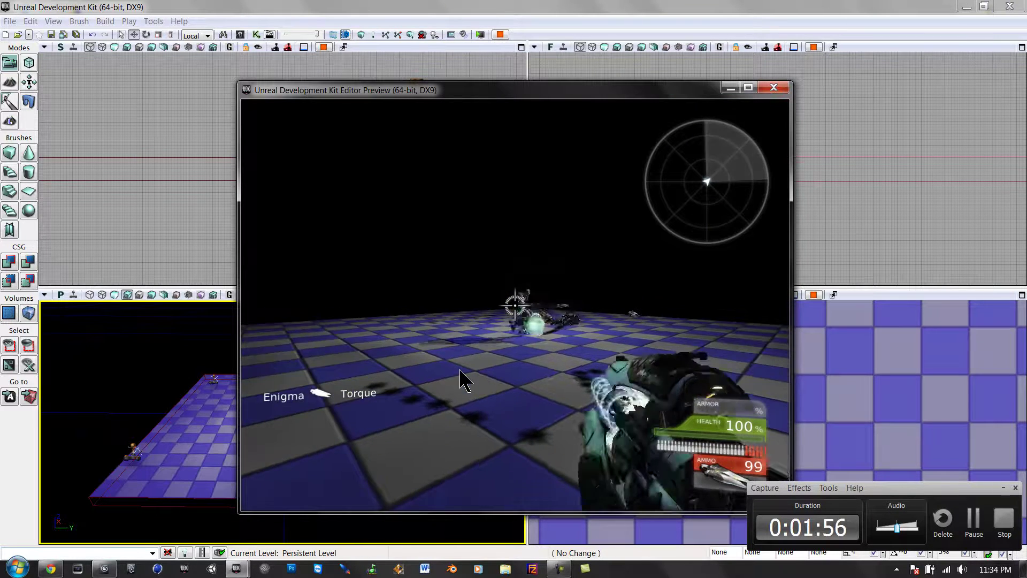
{"action": "left_click_drag", "start_coordinate": [466, 380], "coordinate": [492, 380]}
{"action": "key", "text": "Escape"}
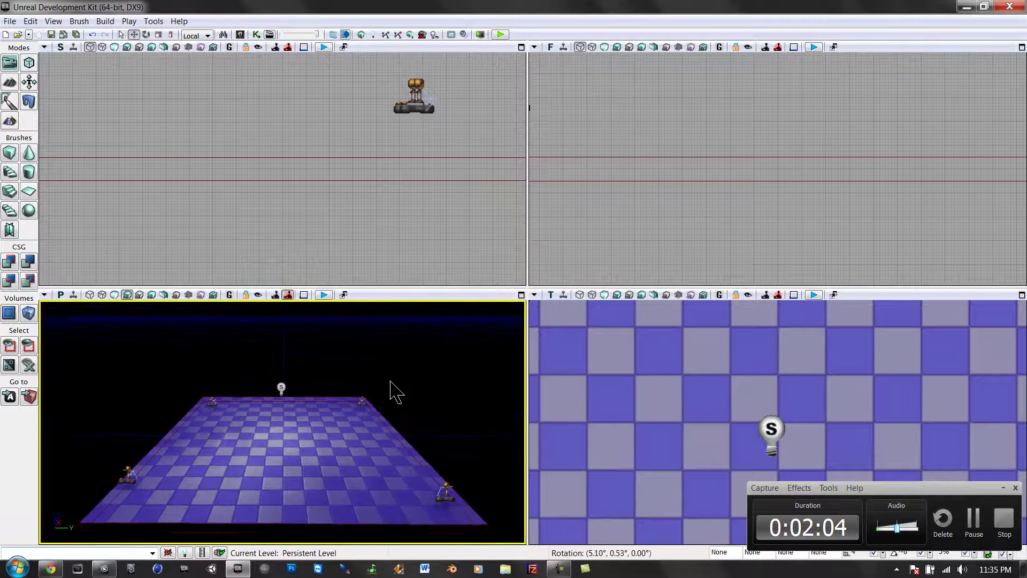
Open the Kismet editor and add a Level Loaded event to the empty main sequence
{"action": "right_click_drag", "start_coordinate": [390, 381], "coordinate": [377, 392]}
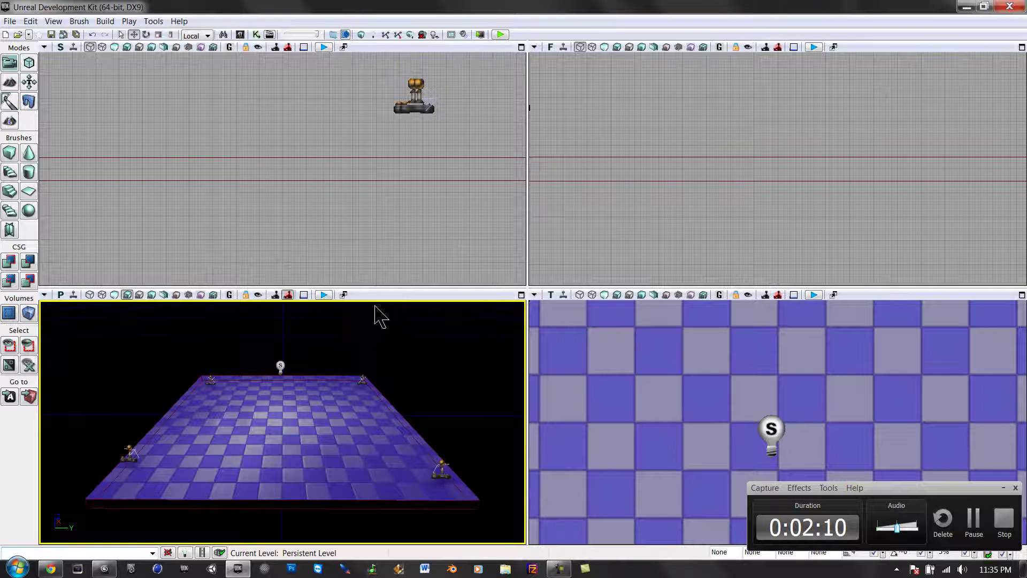
{"action": "left_click", "coordinate": [256, 35]}
{"action": "right_click", "coordinate": [265, 162]}
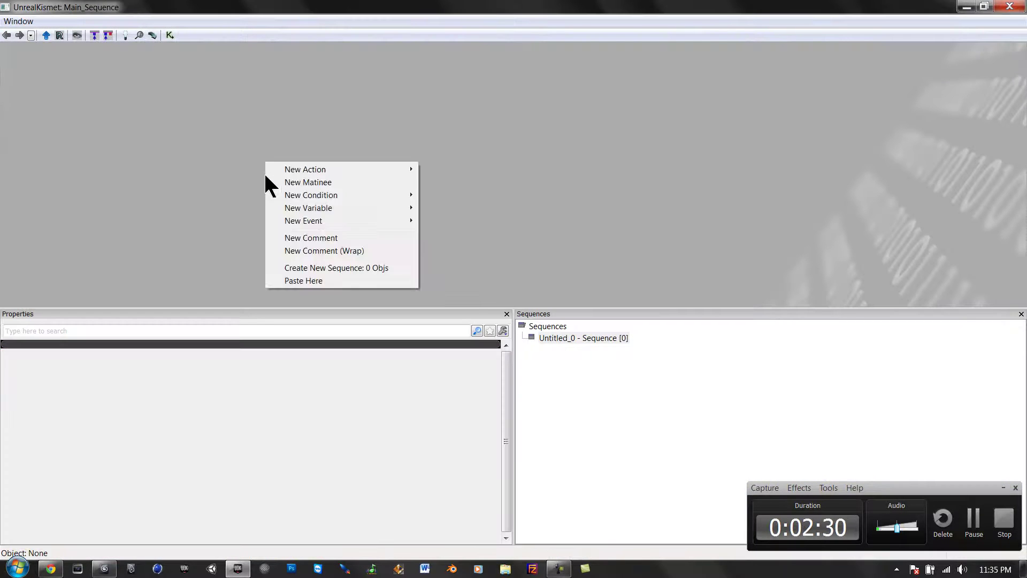
{"action": "mouse_move", "coordinate": [347, 221]}
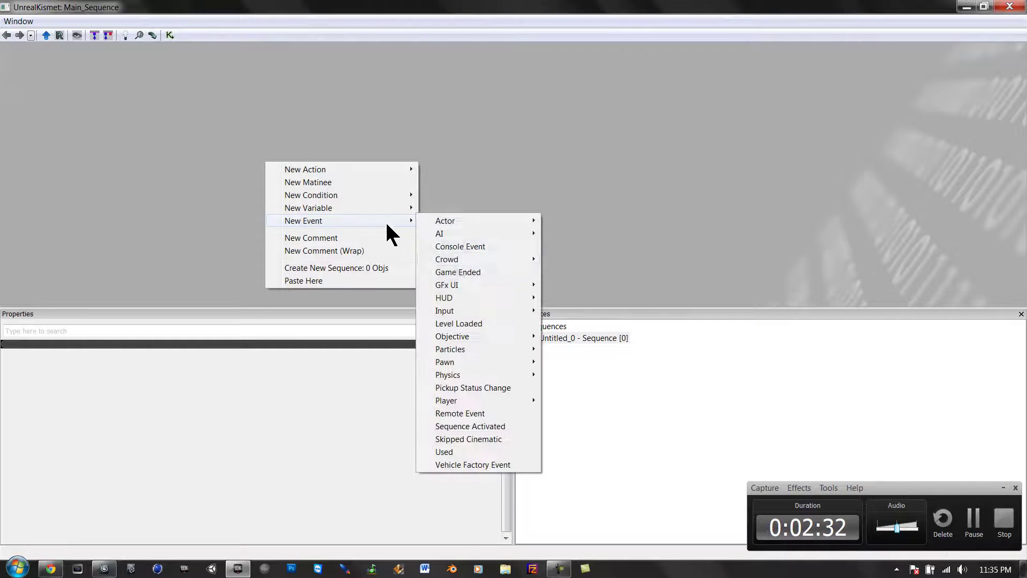
{"action": "left_click", "coordinate": [469, 321]}
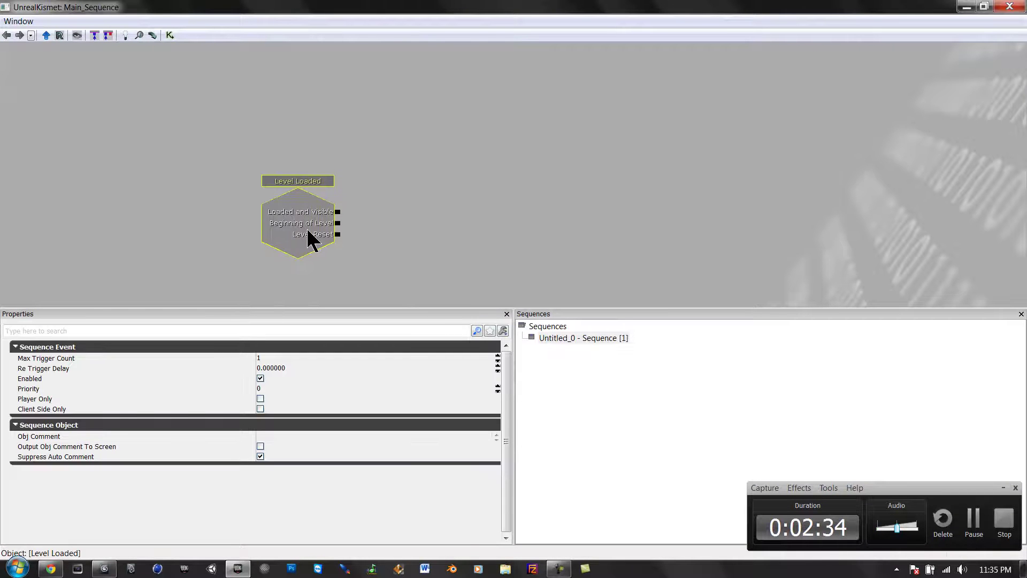
Move the Level Loaded event up and to the left in the sequence and keep it selected
{"action": "left_click_drag", "start_coordinate": [307, 231], "coordinate": [247, 205]}
{"action": "left_click", "coordinate": [321, 245]}
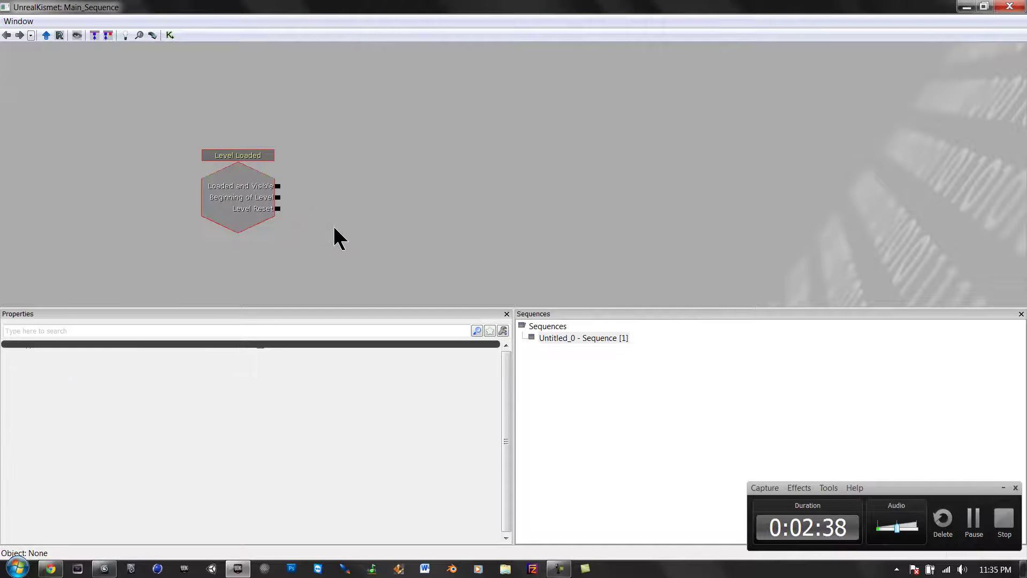
{"action": "left_click", "coordinate": [236, 191]}
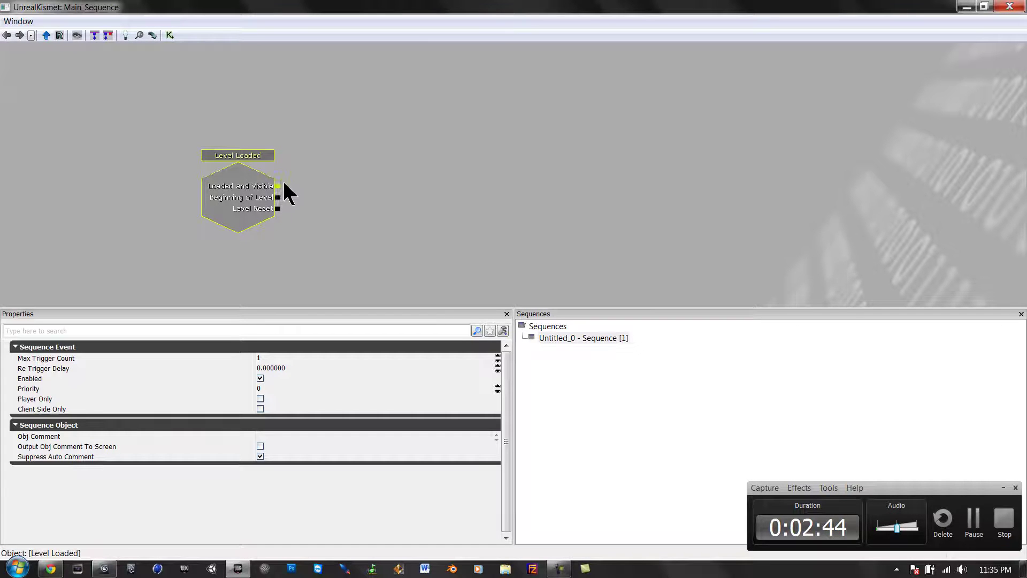
{"action": "left_click", "coordinate": [259, 188]}
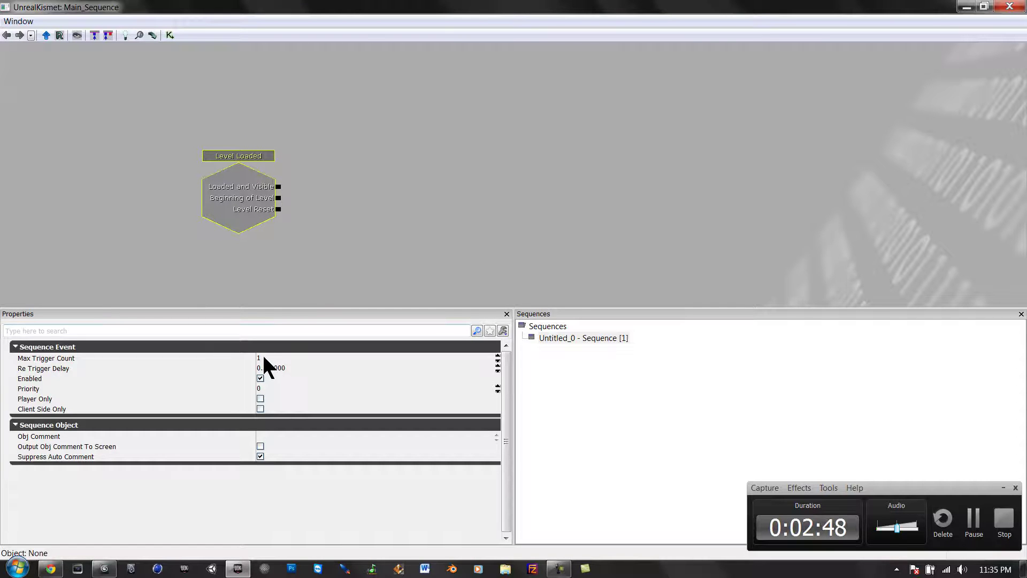
Add a Console Command action beside the Level Loaded event and link the event's Loaded and Visible output to its In input
{"action": "right_click", "coordinate": [335, 190]}
{"action": "mouse_move", "coordinate": [432, 226]}
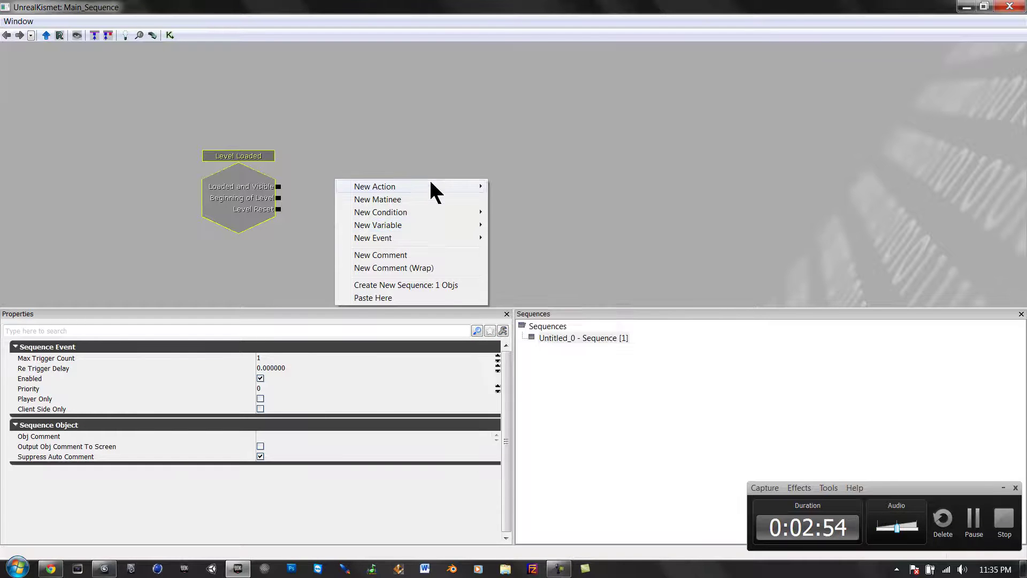
{"action": "mouse_move", "coordinate": [429, 186]}
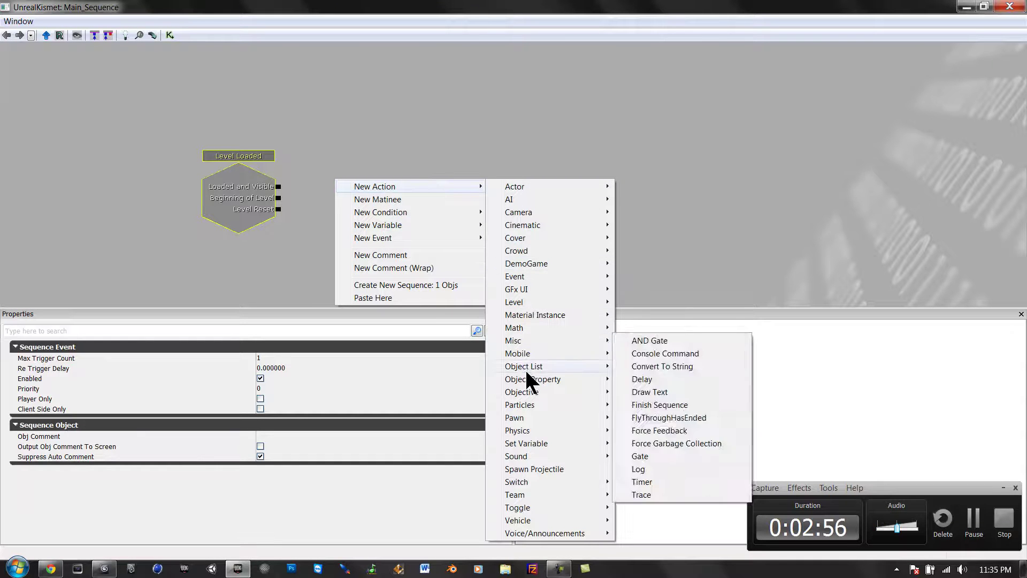
{"action": "mouse_move", "coordinate": [537, 343]}
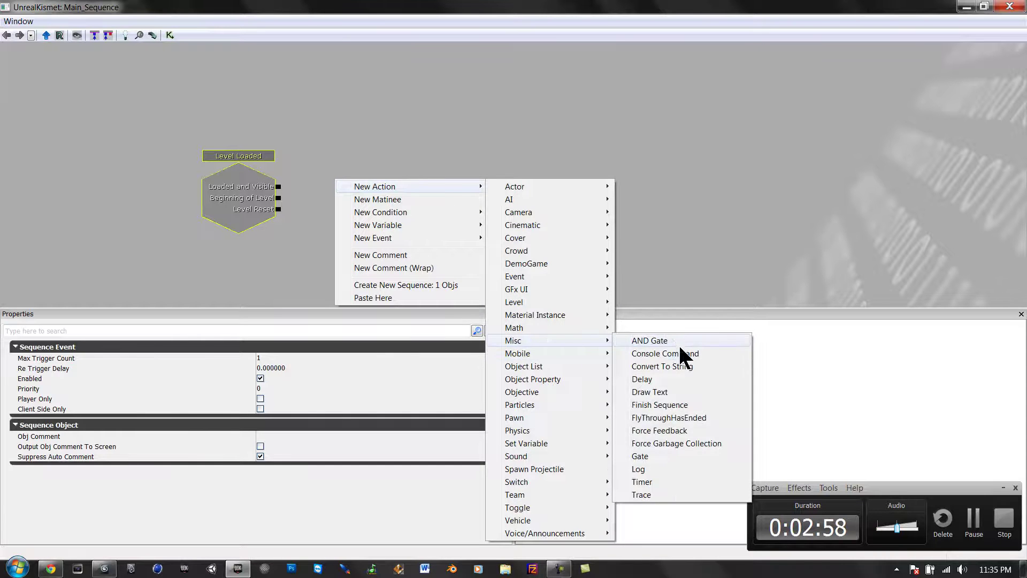
{"action": "left_click", "coordinate": [678, 353]}
{"action": "left_click_drag", "start_coordinate": [374, 216], "coordinate": [346, 201], "text": "ctrl"}
{"action": "left_click", "coordinate": [277, 187]}
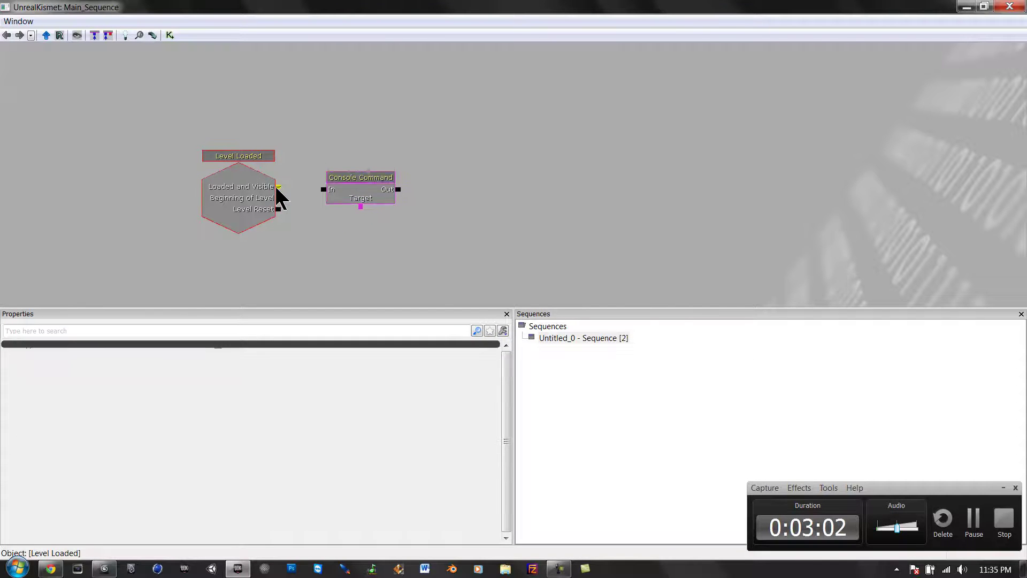
{"action": "left_click_drag", "start_coordinate": [326, 189], "coordinate": [324, 189]}
Replace the Console Command action's empty command entry with a new one set to addbots 4
{"action": "left_click", "coordinate": [349, 199]}
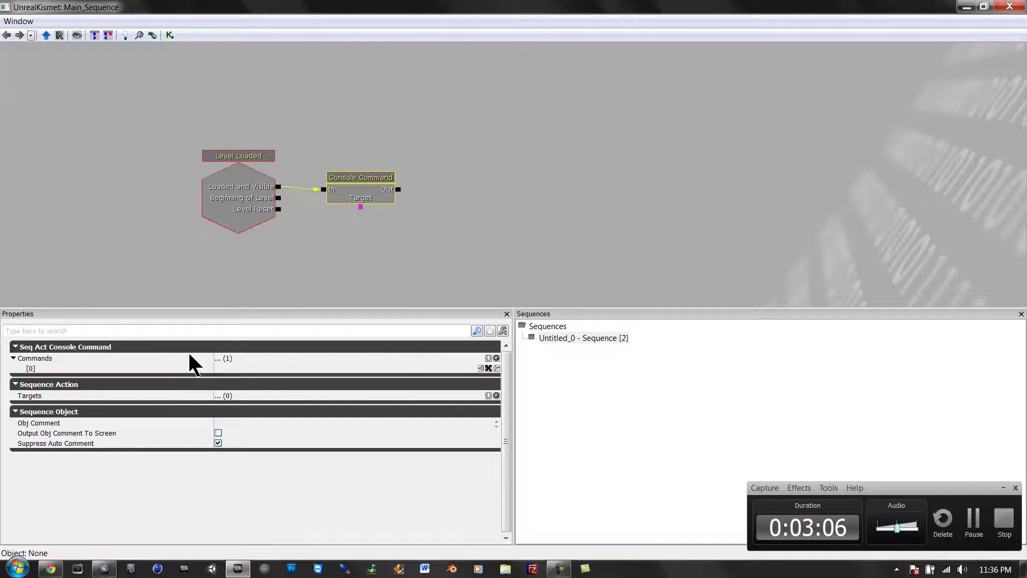
{"action": "left_click", "coordinate": [489, 368]}
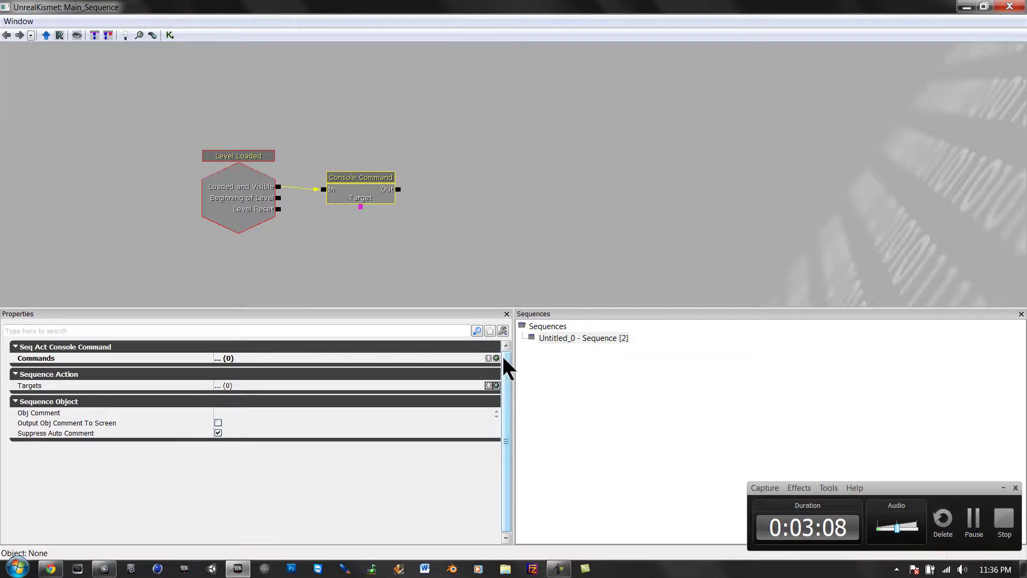
{"action": "left_click", "coordinate": [497, 358]}
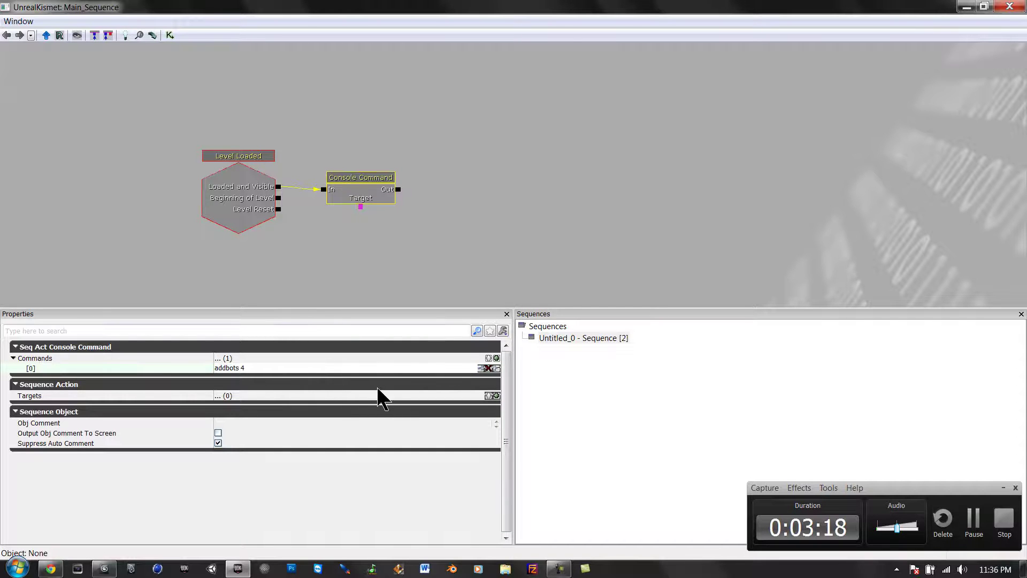
{"action": "left_click", "coordinate": [350, 233]}
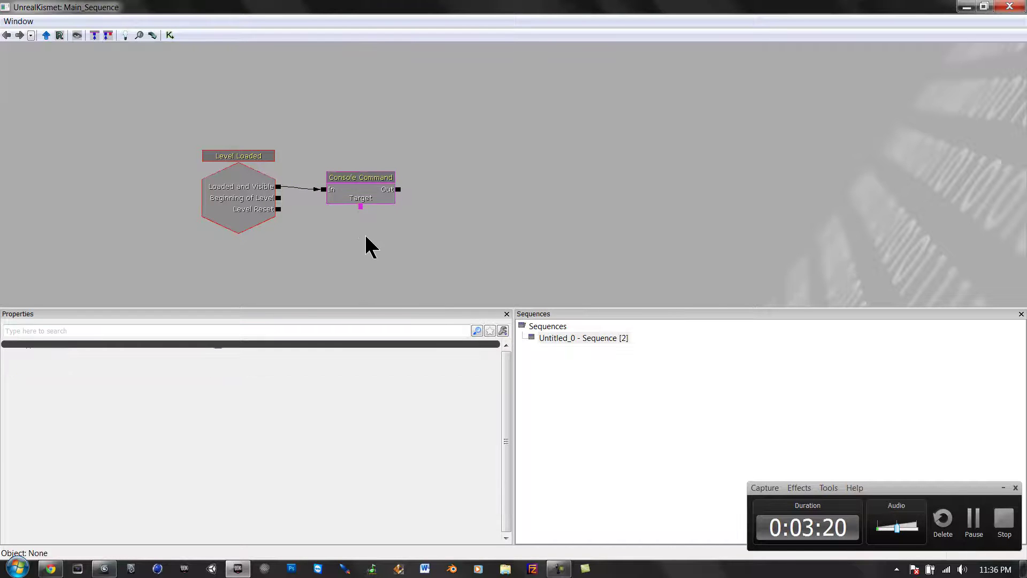
Create a Player variable below the Console Command action and connect the action's Target to it
{"action": "right_click", "coordinate": [359, 226]}
{"action": "mouse_move", "coordinate": [447, 274]}
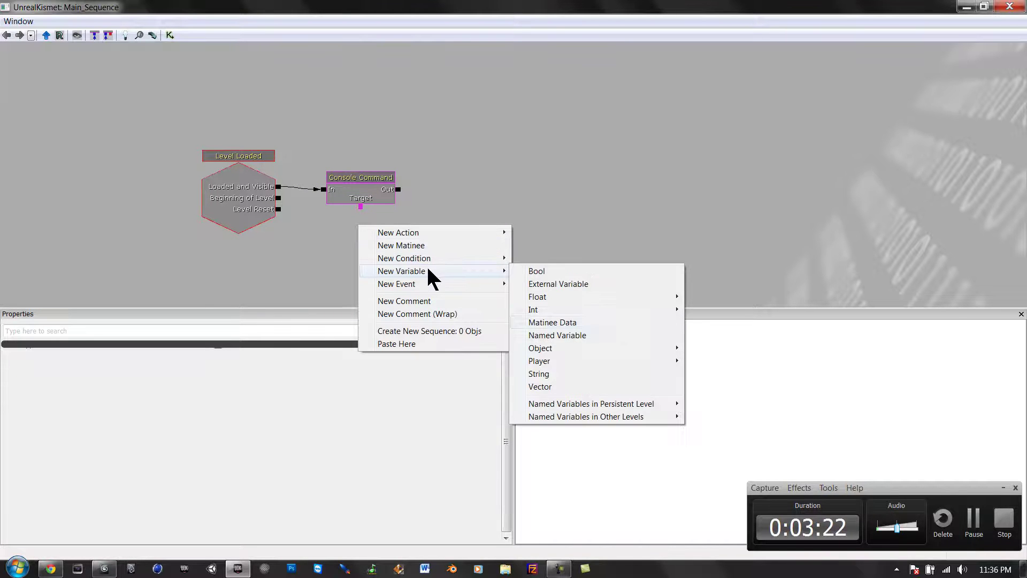
{"action": "mouse_move", "coordinate": [605, 362]}
{"action": "left_click", "coordinate": [714, 363]}
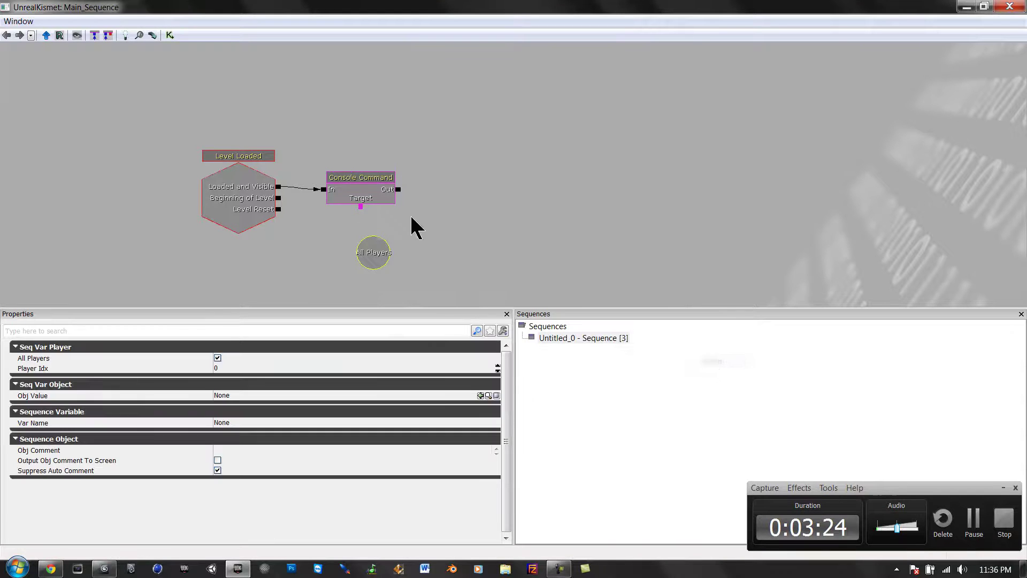
{"action": "left_click_drag", "start_coordinate": [361, 207], "coordinate": [364, 252]}
{"action": "left_click", "coordinate": [416, 263]}
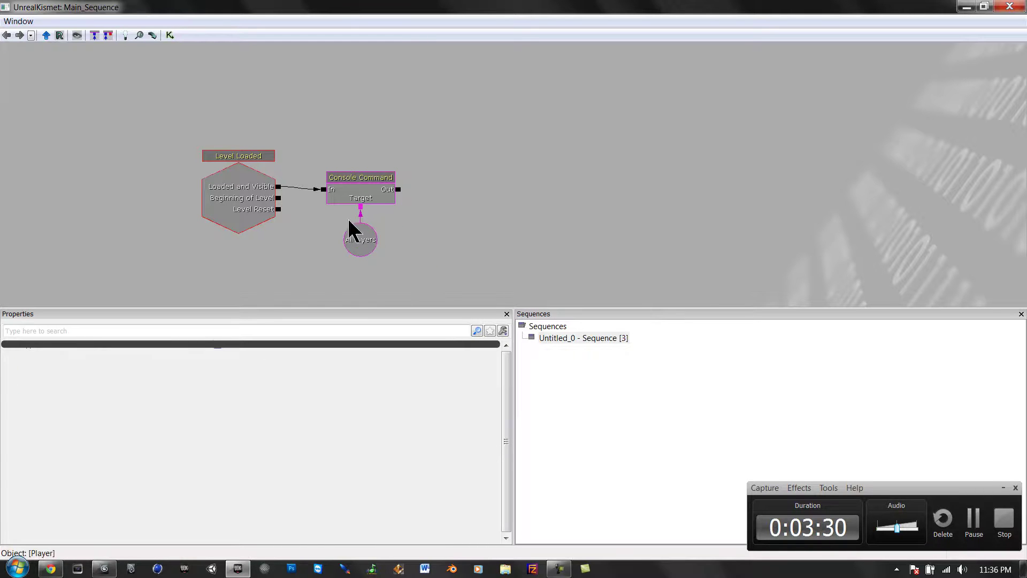
Review the properties of the Level Loaded event, Console Command action and Player variable, and close the Kismet editor
{"action": "left_click", "coordinate": [247, 191]}
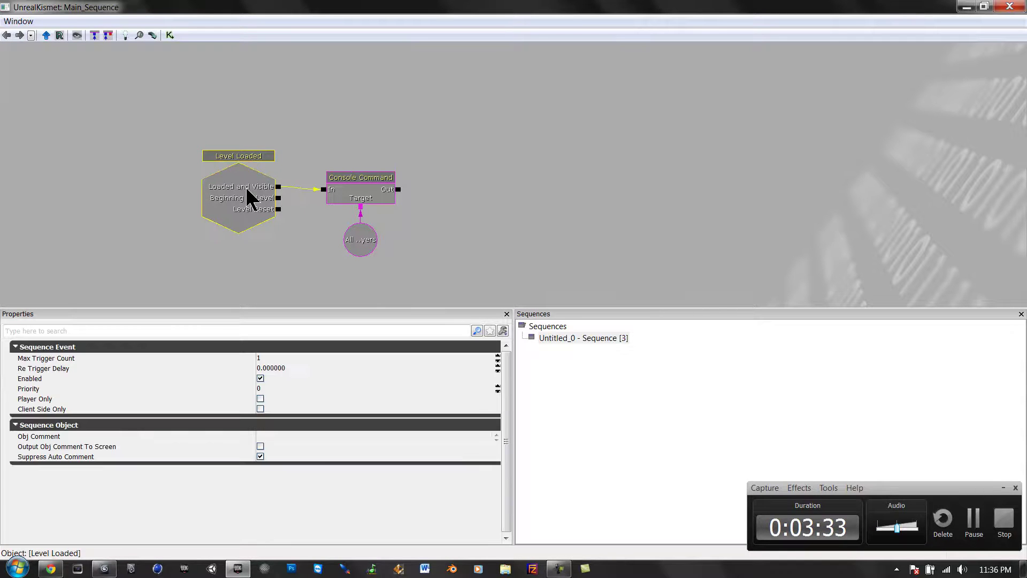
{"action": "left_click", "coordinate": [329, 192]}
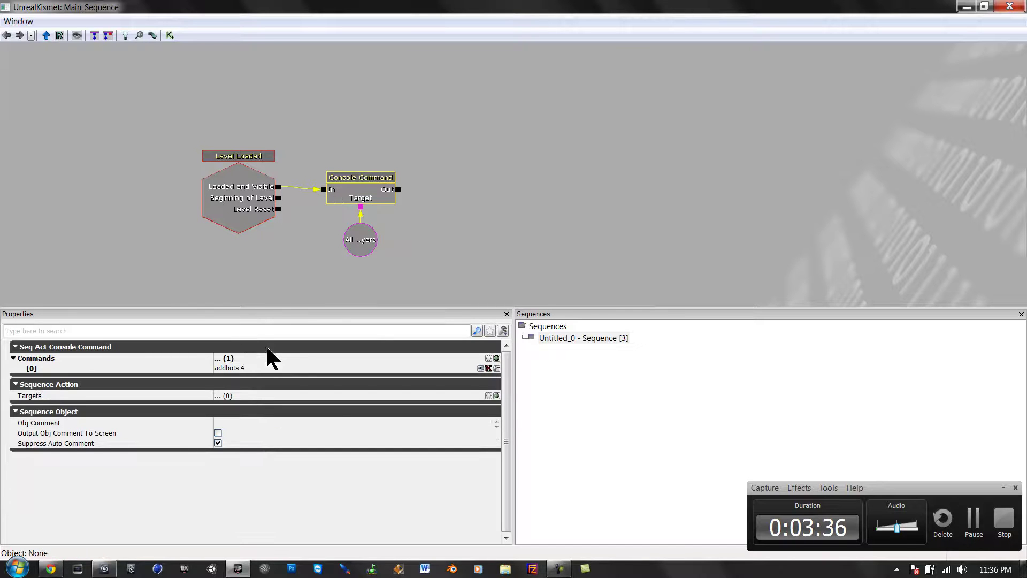
{"action": "left_click", "coordinate": [351, 242]}
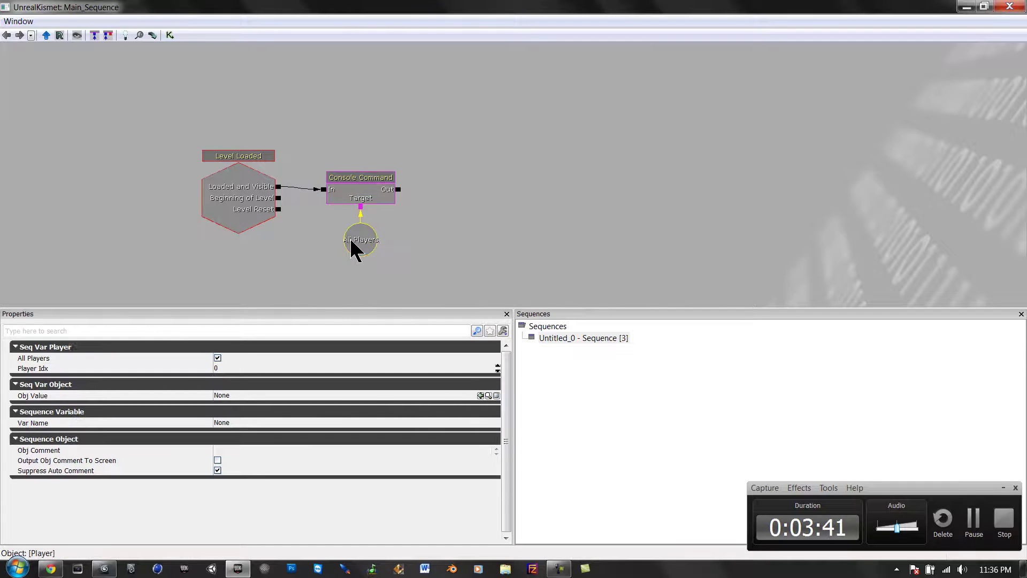
{"action": "left_click", "coordinate": [999, 8]}
Rebuild the level's AI paths and close the map check results
{"action": "left_click_drag", "start_coordinate": [289, 390], "coordinate": [285, 402]}
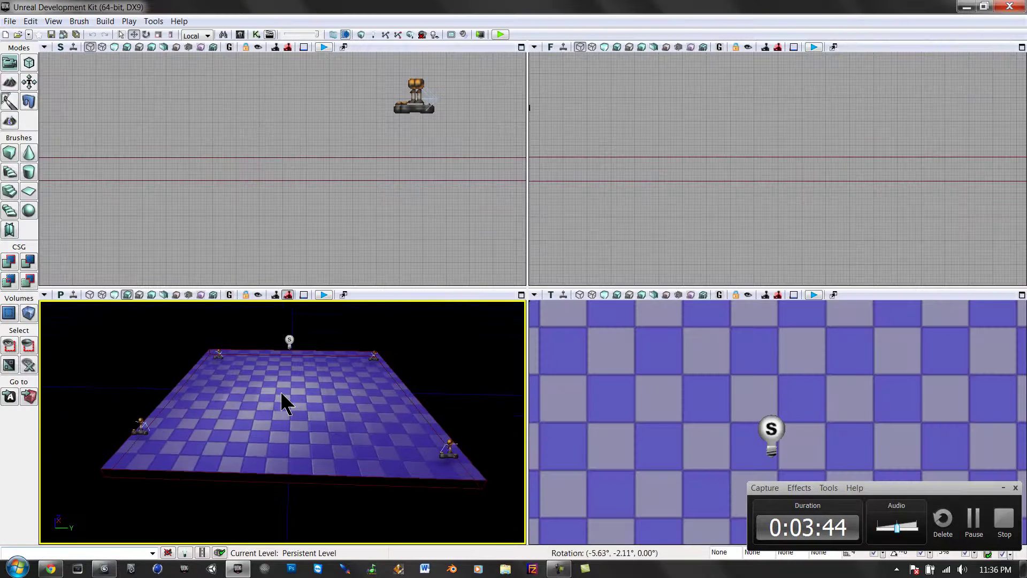
{"action": "left_click", "coordinate": [393, 35]}
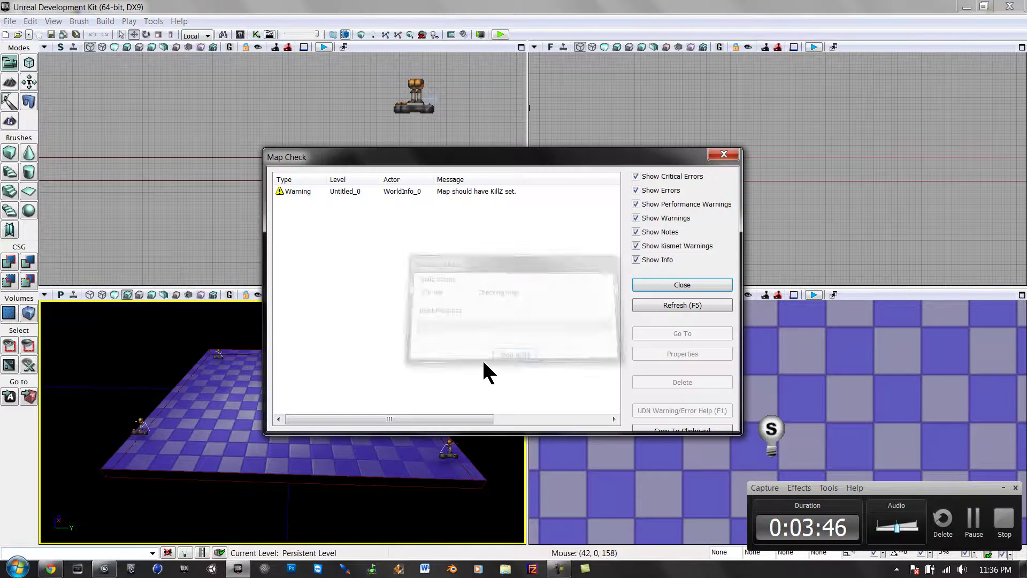
{"action": "left_click", "coordinate": [685, 286]}
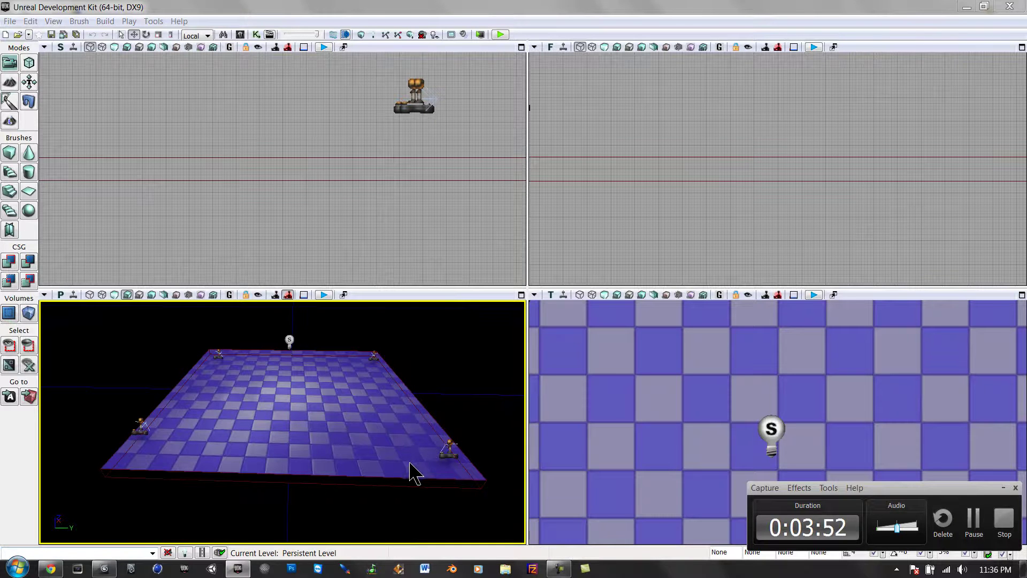
Play the level from the middle of the floor to test the automatic bot spawning, and end the preview
{"action": "right_click_drag", "start_coordinate": [413, 451], "coordinate": [416, 425]}
{"action": "scroll", "coordinate": [415, 425], "scroll_direction": "down", "scroll_amount": 4}
{"action": "mouse_move", "coordinate": [416, 436]}
{"action": "left_mouse_down"}
{"action": "mouse_move", "coordinate": [416, 420]}
{"action": "mouse_move", "coordinate": [418, 431]}
{"action": "left_mouse_up"}
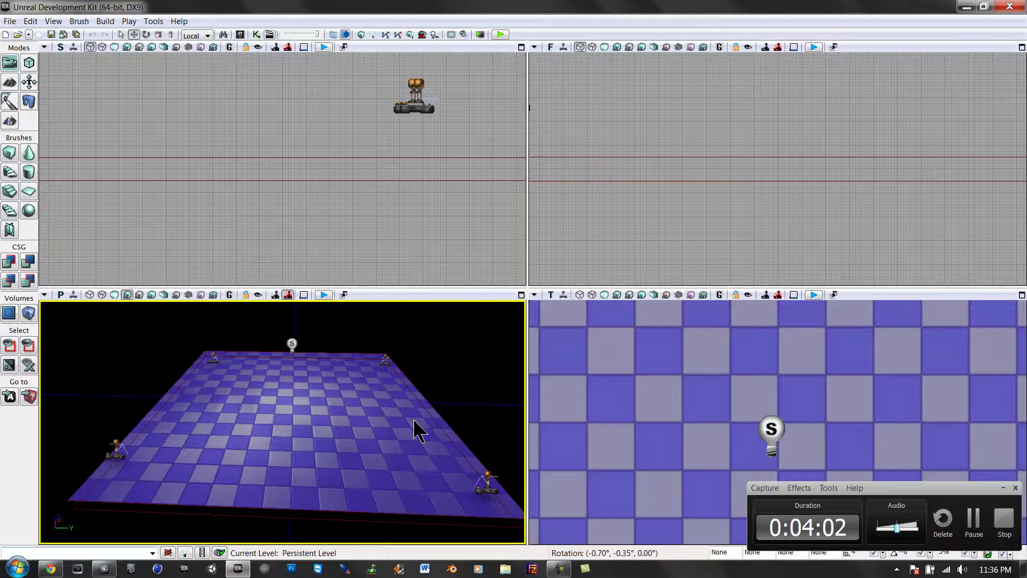
{"action": "left_click_drag", "start_coordinate": [414, 420], "coordinate": [418, 420]}
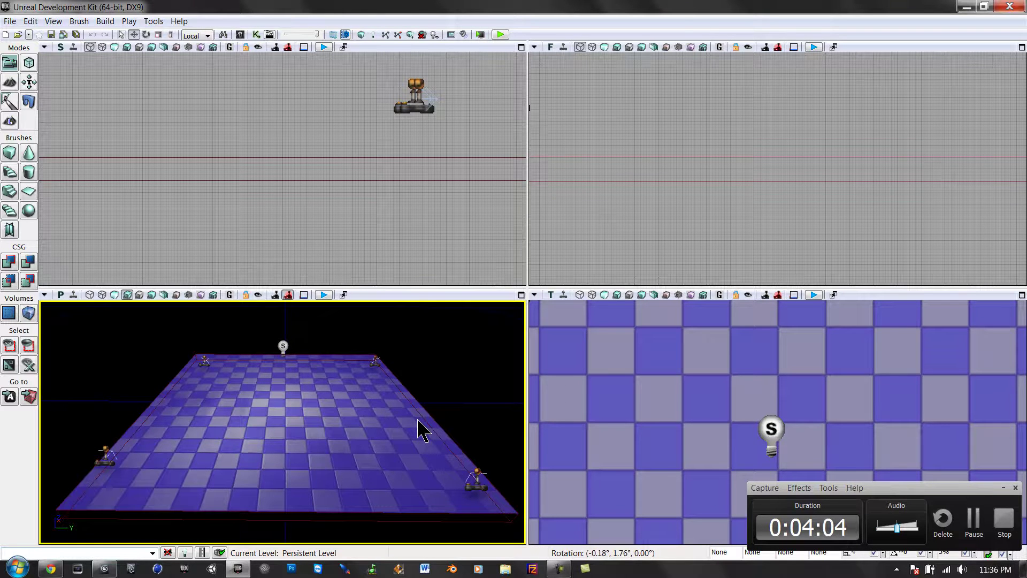
{"action": "right_click", "coordinate": [314, 413]}
{"action": "left_click", "coordinate": [335, 411]}
{"action": "left_click", "coordinate": [294, 420]}
{"action": "left_click", "coordinate": [305, 429]}
{"action": "left_click", "coordinate": [243, 451]}
{"action": "left_click", "coordinate": [242, 391]}
{"action": "left_click_drag", "start_coordinate": [242, 390], "coordinate": [564, 309]}
{"action": "key", "text": "Escape"}
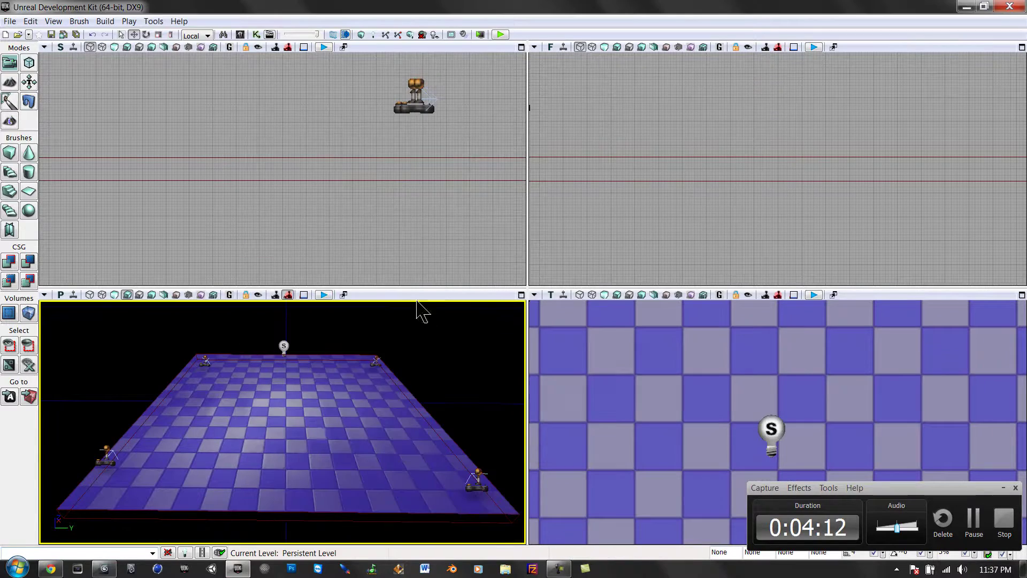
Start another play preview from the floor, fight the spawned bots, respawn after dying, and exit the preview
{"action": "right_click", "coordinate": [289, 444]}
{"action": "left_click", "coordinate": [315, 415]}
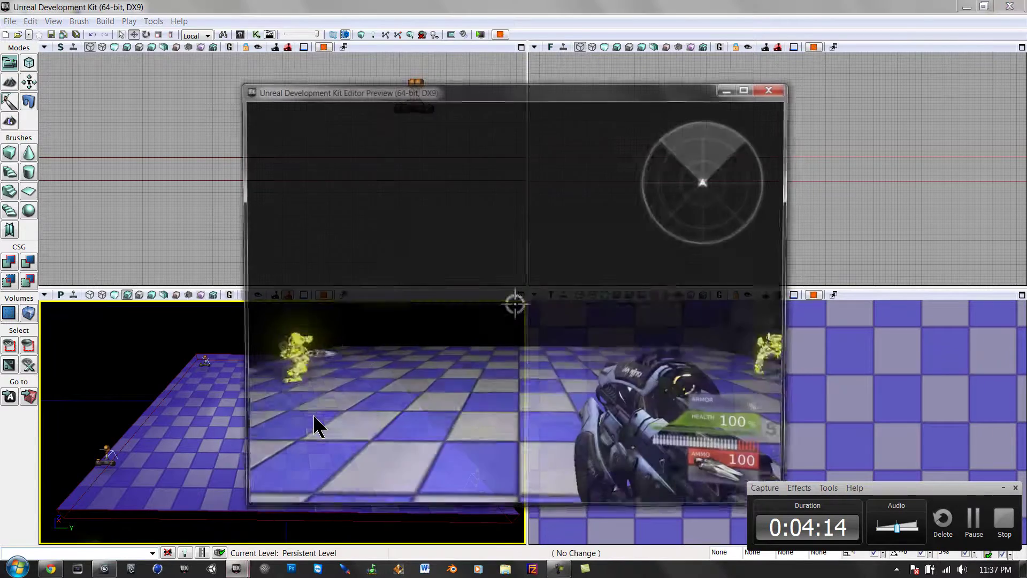
{"action": "mouse_move", "coordinate": [419, 435]}
{"action": "left_mouse_down"}
{"action": "mouse_move", "coordinate": [519, 431]}
{"action": "mouse_move", "coordinate": [242, 422]}
{"action": "mouse_move", "coordinate": [243, 443]}
{"action": "mouse_move", "coordinate": [789, 429]}
{"action": "mouse_move", "coordinate": [789, 388]}
{"action": "mouse_move", "coordinate": [790, 430]}
{"action": "mouse_move", "coordinate": [789, 414]}
{"action": "mouse_move", "coordinate": [774, 412]}
{"action": "left_mouse_up"}
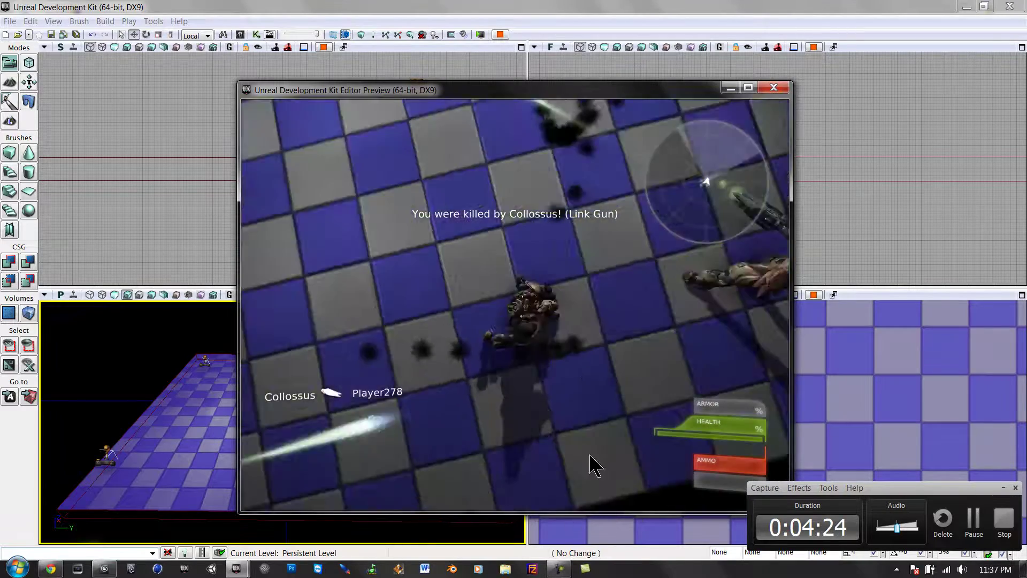
{"action": "left_click", "coordinate": [637, 385]}
{"action": "mouse_move", "coordinate": [566, 387]}
{"action": "left_mouse_down"}
{"action": "mouse_move", "coordinate": [511, 403]}
{"action": "mouse_move", "coordinate": [789, 402]}
{"action": "mouse_move", "coordinate": [789, 417]}
{"action": "mouse_move", "coordinate": [723, 408]}
{"action": "mouse_move", "coordinate": [483, 422]}
{"action": "mouse_move", "coordinate": [481, 433]}
{"action": "left_mouse_up"}
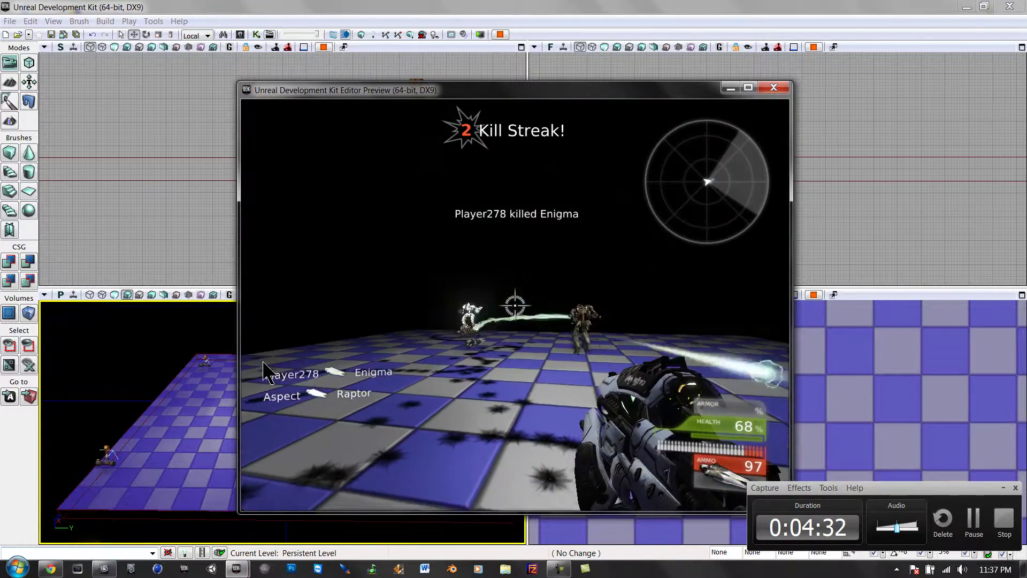
{"action": "key", "text": "Escape"}
{"action": "mouse_move", "coordinate": [310, 407]}
{"action": "right_mouse_down"}
{"action": "mouse_move", "coordinate": [303, 431]}
{"action": "mouse_move", "coordinate": [310, 415]}
{"action": "mouse_move", "coordinate": [297, 416]}
{"action": "right_mouse_up"}
{"action": "scroll", "coordinate": [308, 423], "scroll_direction": "down", "scroll_amount": 5}
{"action": "scroll", "coordinate": [303, 415], "scroll_direction": "up", "scroll_amount": 5}
{"action": "mouse_move", "coordinate": [297, 416]}
{"action": "left_mouse_down"}
{"action": "mouse_move", "coordinate": [255, 425]}
{"action": "mouse_move", "coordinate": [451, 390]}
{"action": "mouse_move", "coordinate": [408, 419]}
{"action": "mouse_move", "coordinate": [381, 412]}
{"action": "mouse_move", "coordinate": [252, 425]}
{"action": "mouse_move", "coordinate": [293, 411]}
{"action": "mouse_move", "coordinate": [276, 403]}
{"action": "mouse_move", "coordinate": [316, 413]}
{"action": "left_mouse_up"}
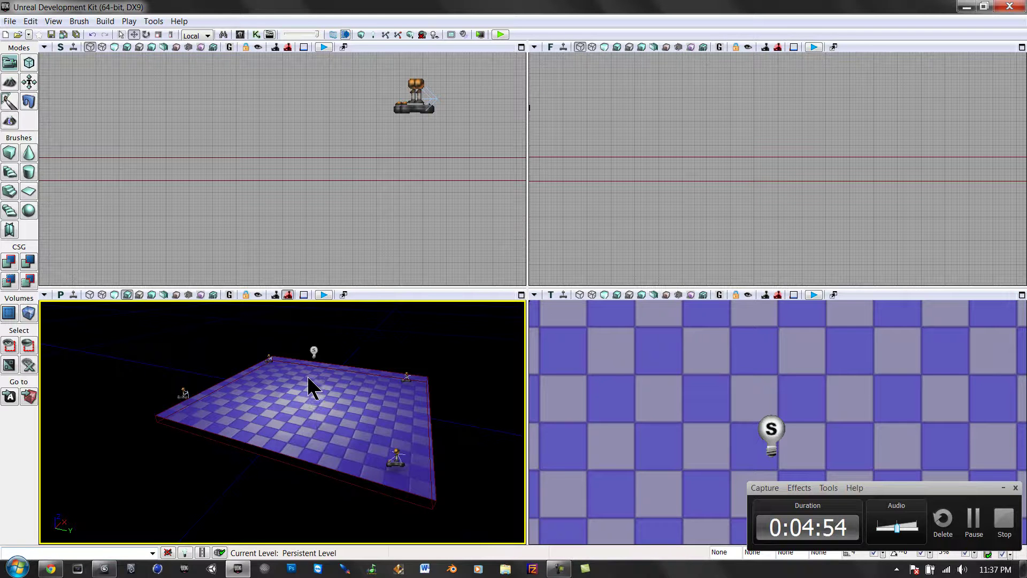
{"action": "mouse_move", "coordinate": [326, 439]}
{"action": "right_mouse_down"}
{"action": "mouse_move", "coordinate": [341, 425]}
{"action": "mouse_move", "coordinate": [406, 438]}
{"action": "mouse_move", "coordinate": [305, 450]}
{"action": "mouse_move", "coordinate": [305, 440]}
{"action": "mouse_move", "coordinate": [323, 450]}
{"action": "mouse_move", "coordinate": [325, 440]}
{"action": "right_mouse_up"}
{"action": "key", "text": "w"}
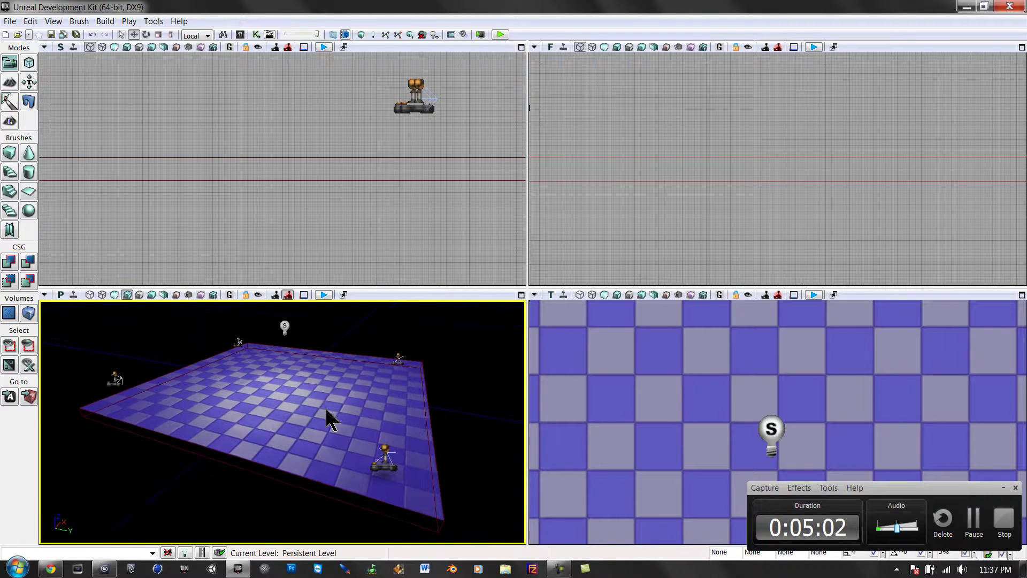
{"action": "left_click", "coordinate": [288, 328]}
{"action": "left_click", "coordinate": [287, 454]}
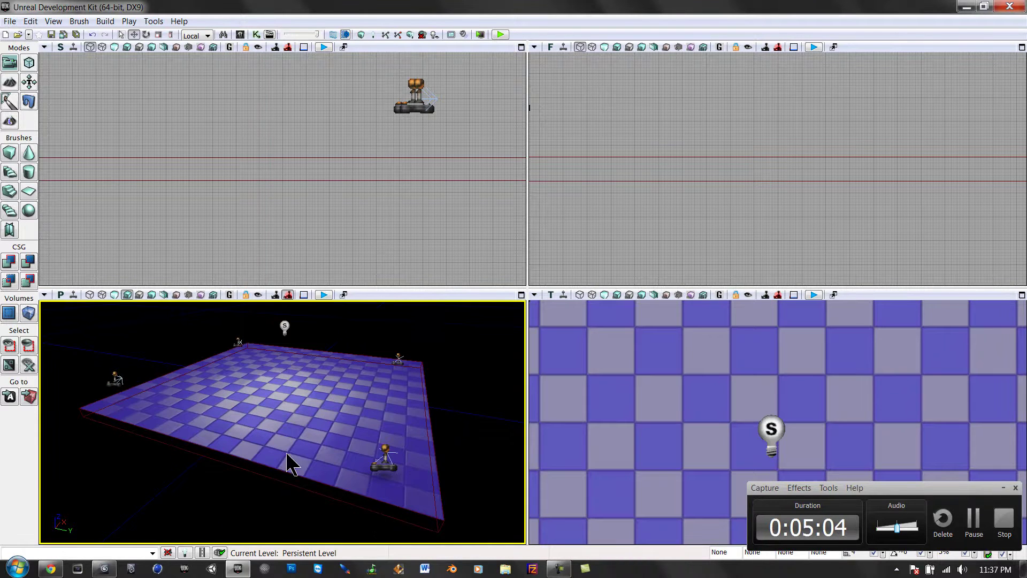
{"action": "left_click", "coordinate": [115, 295]}
{"action": "left_click", "coordinate": [127, 295]}
{"action": "mouse_move", "coordinate": [321, 370]}
{"action": "right_mouse_down"}
{"action": "mouse_move", "coordinate": [317, 379]}
{"action": "mouse_move", "coordinate": [314, 367]}
{"action": "right_mouse_up"}
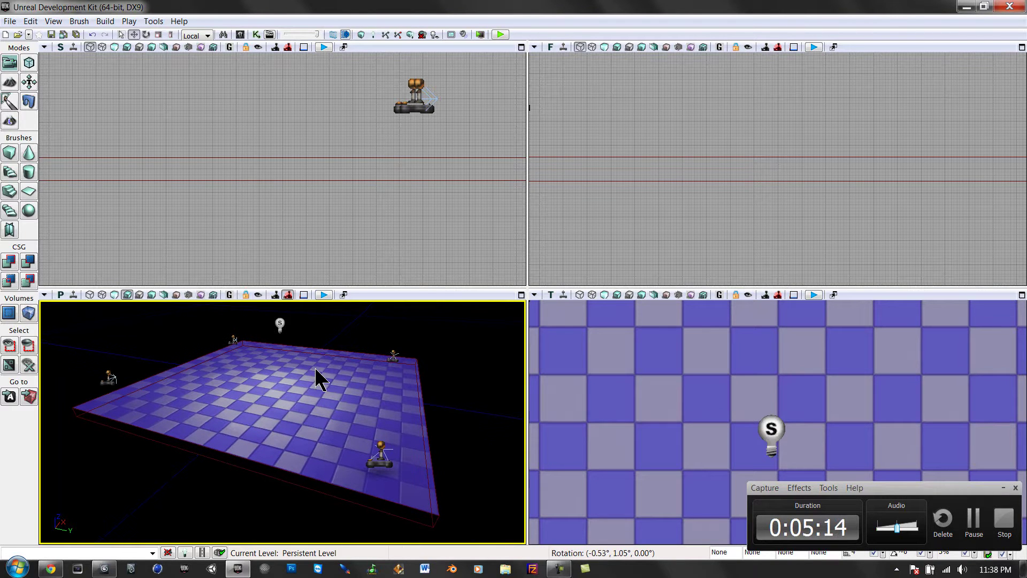
{"action": "right_click_drag", "start_coordinate": [316, 369], "coordinate": [312, 369]}
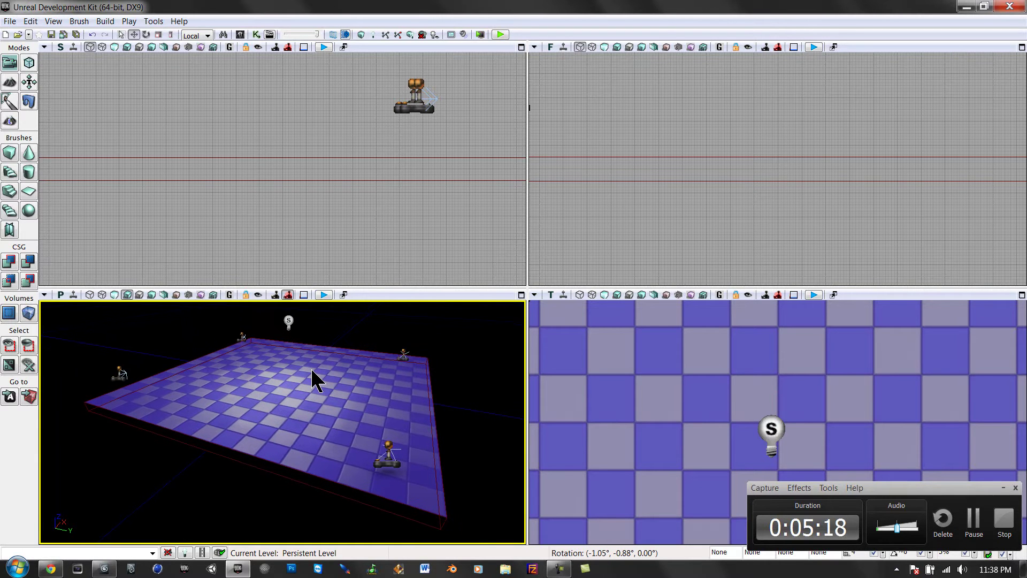